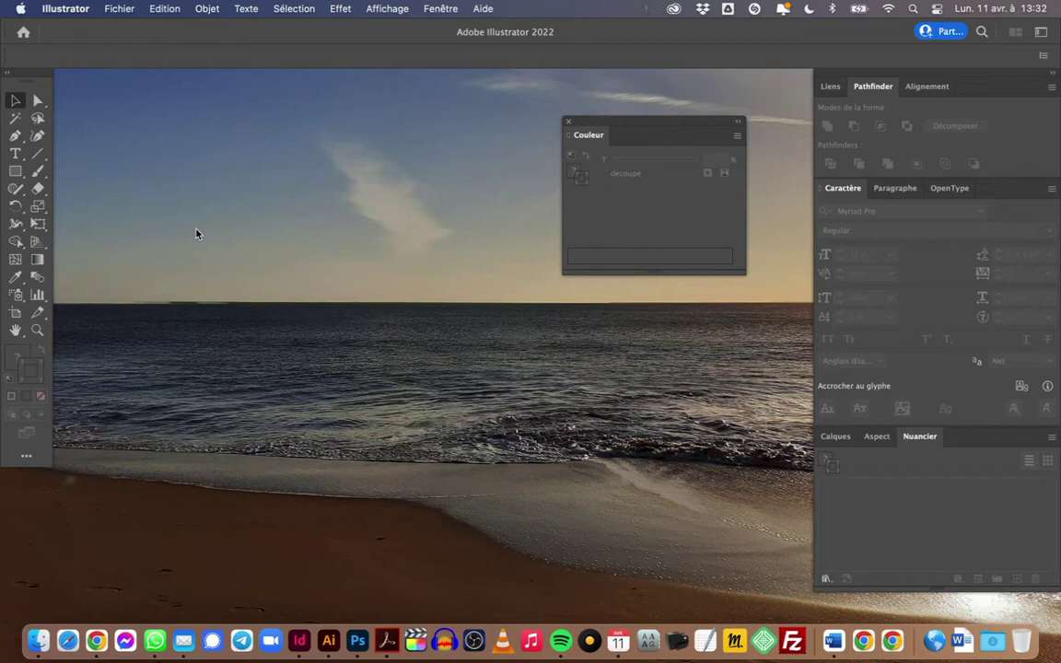
Create a new 1000 x 1000 mm document in CMJN colour mode and move the floating Couleur panel aside
key("super+n")
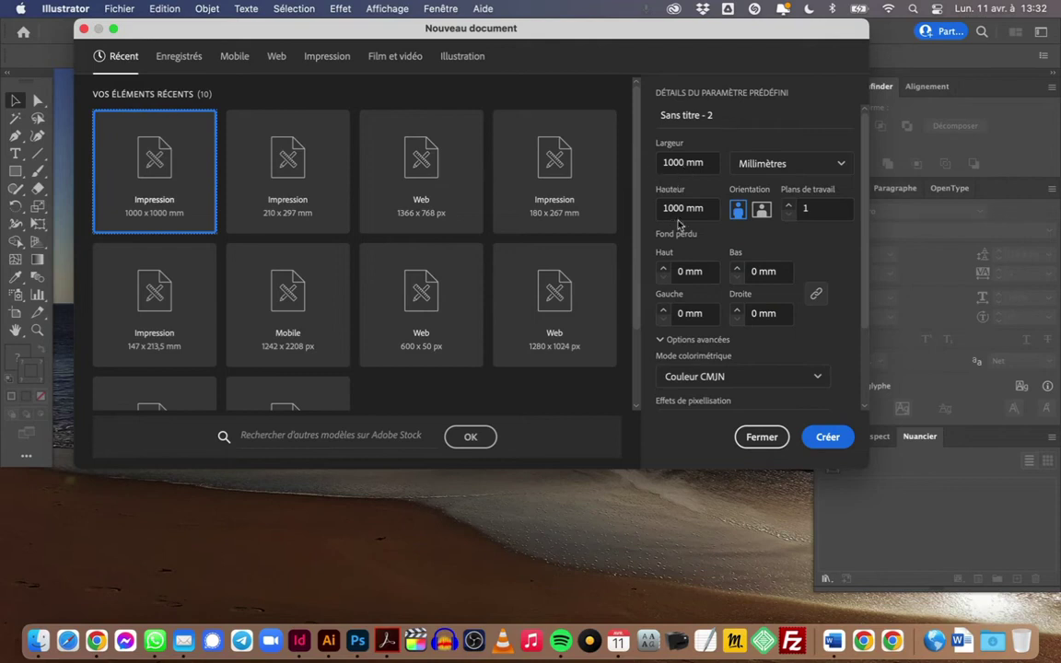
scroll(679, 223, "down", 3)
left_click(827, 437)
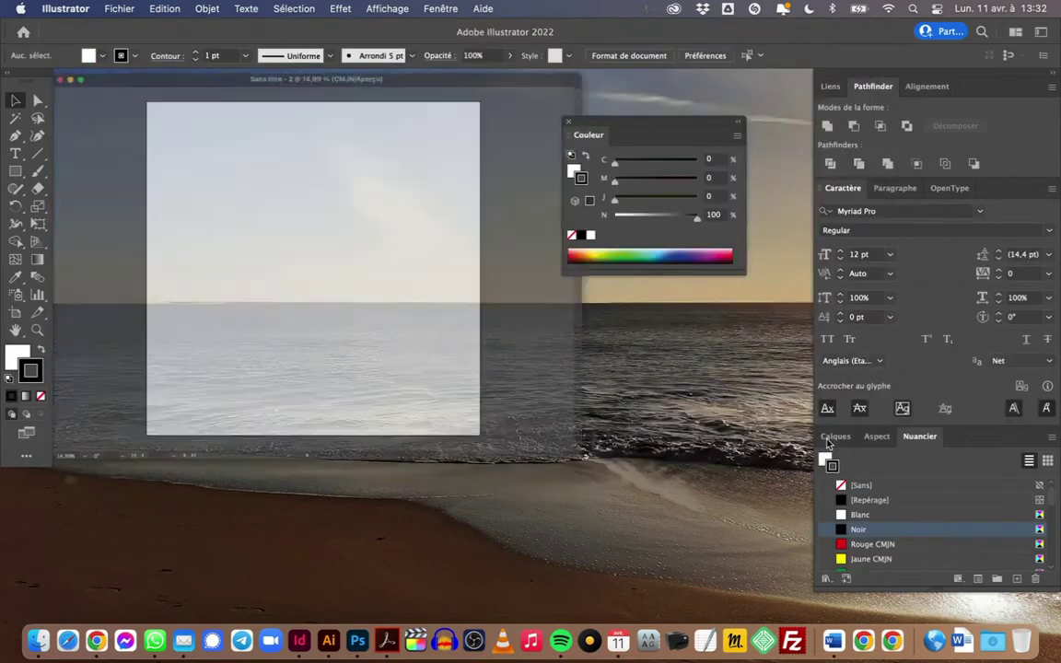
left_click_drag(648, 125, 715, 124)
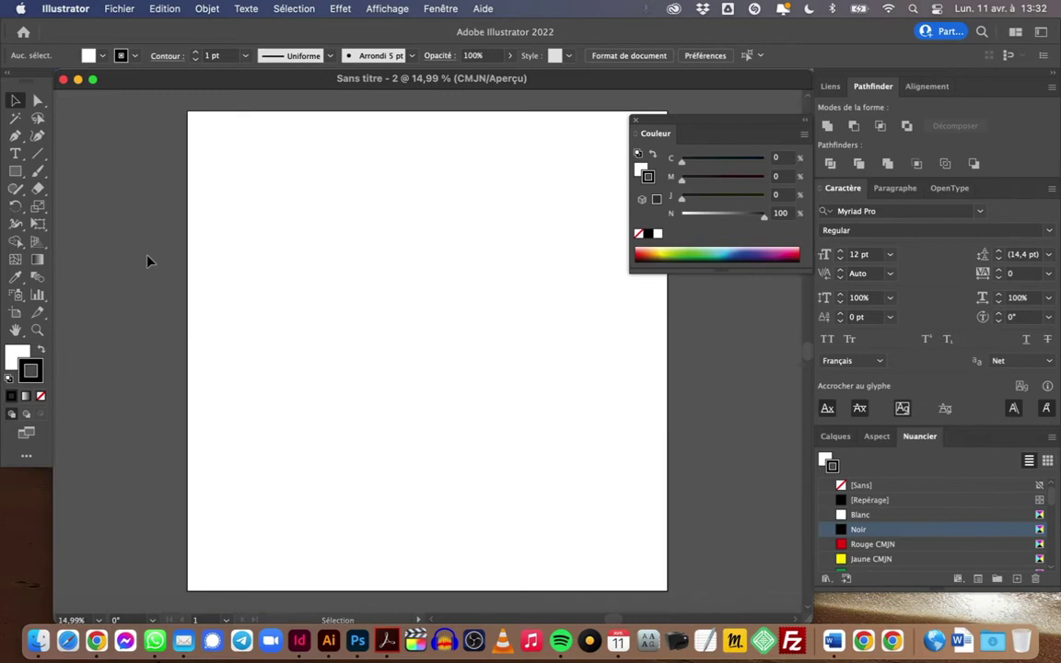
Add a rectangle 100 mm wide and 150 mm high on the artboard
left_click(11, 171)
left_click(342, 252)
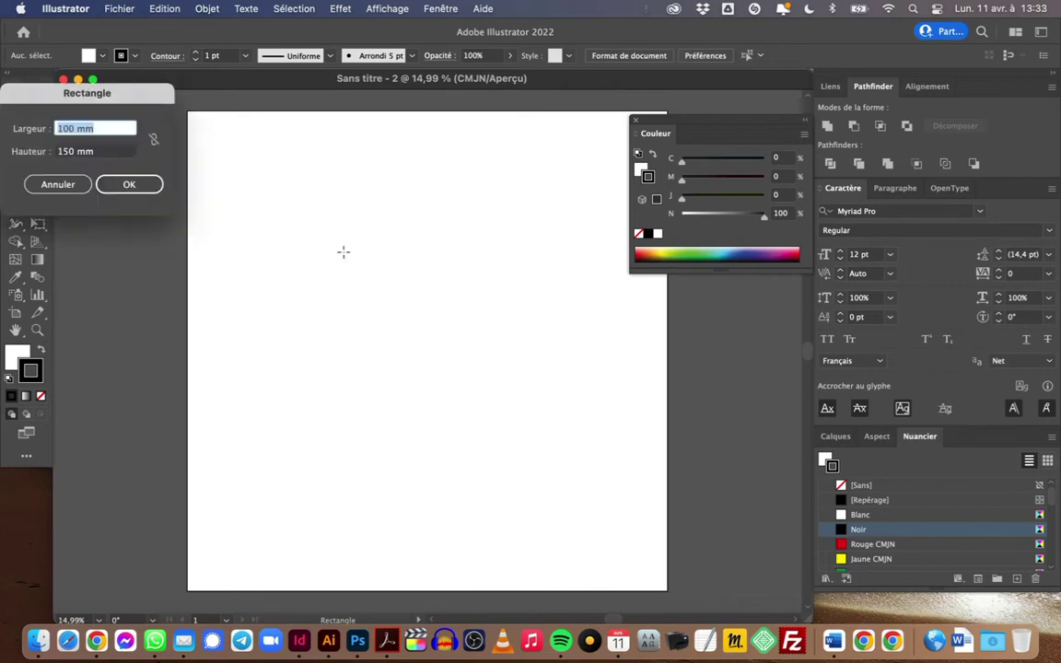
left_click_drag(117, 95, 405, 254)
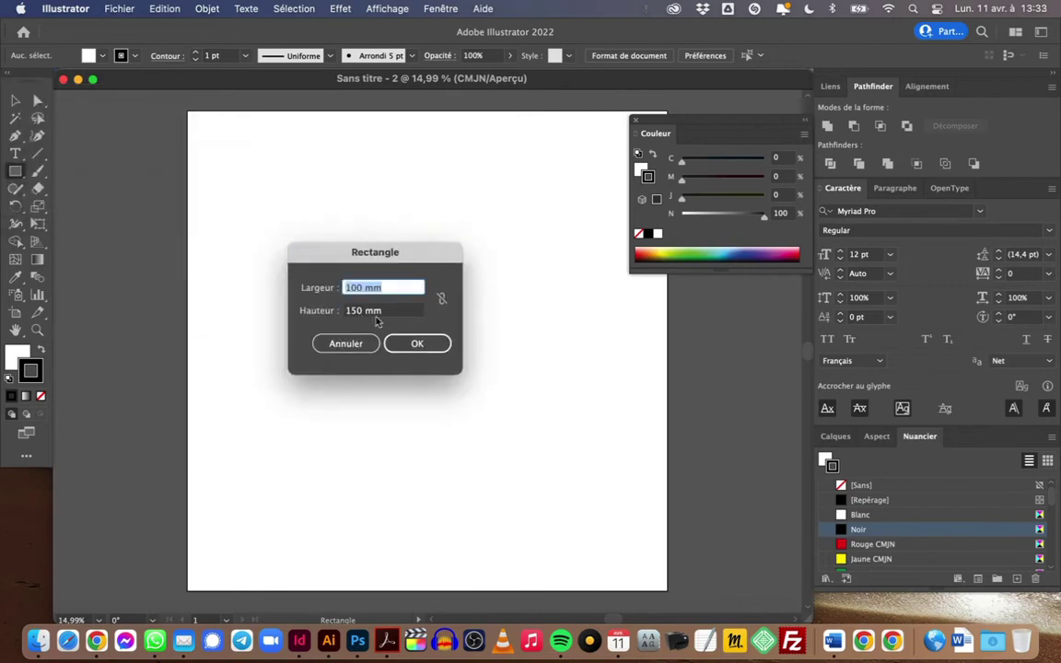
left_click(417, 343)
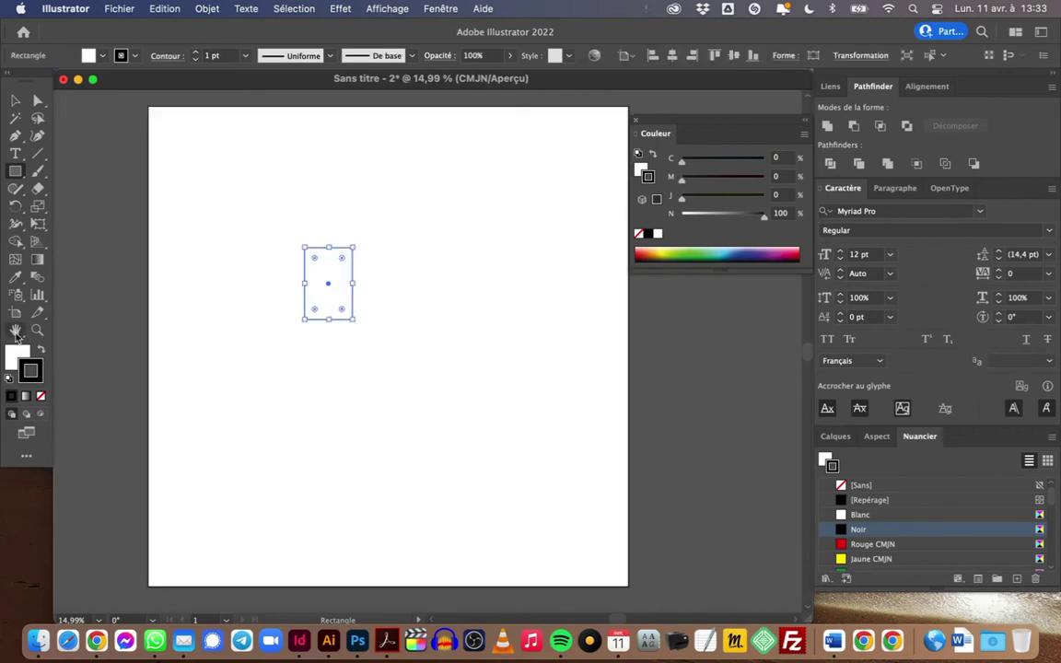
Remove the rectangle's fill and make its stroke the active colour attribute
left_click(15, 357)
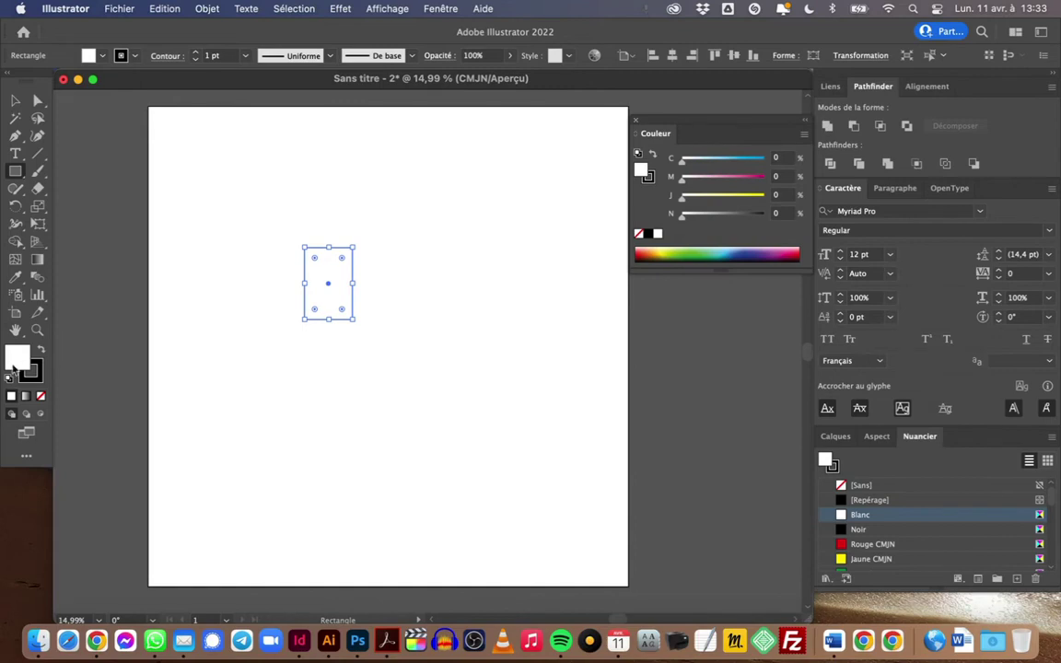
left_click(40, 396)
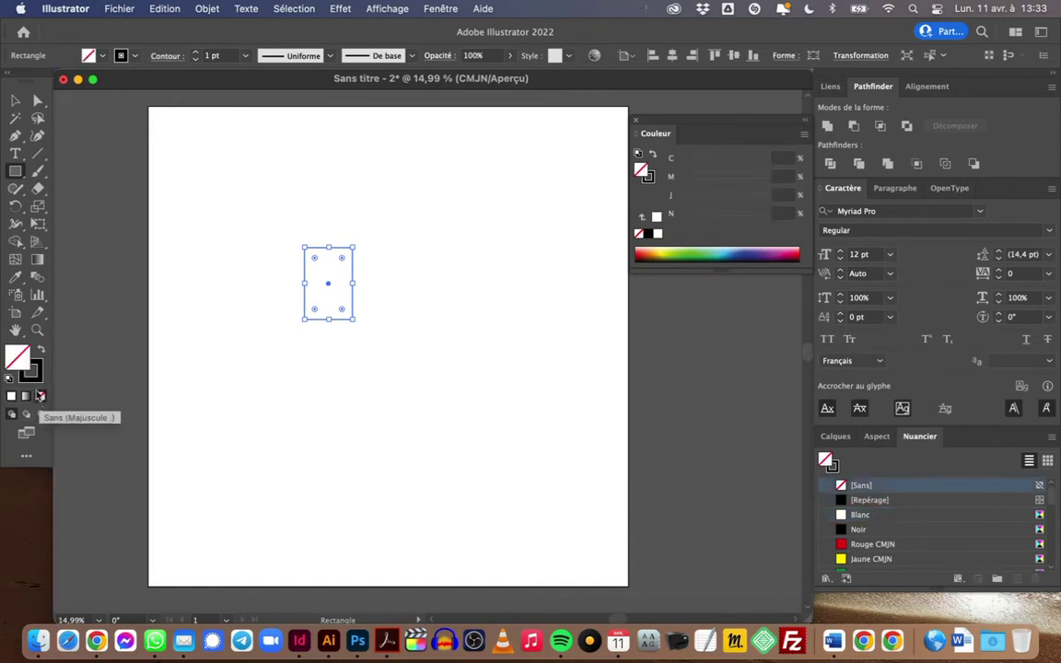
left_click(37, 378)
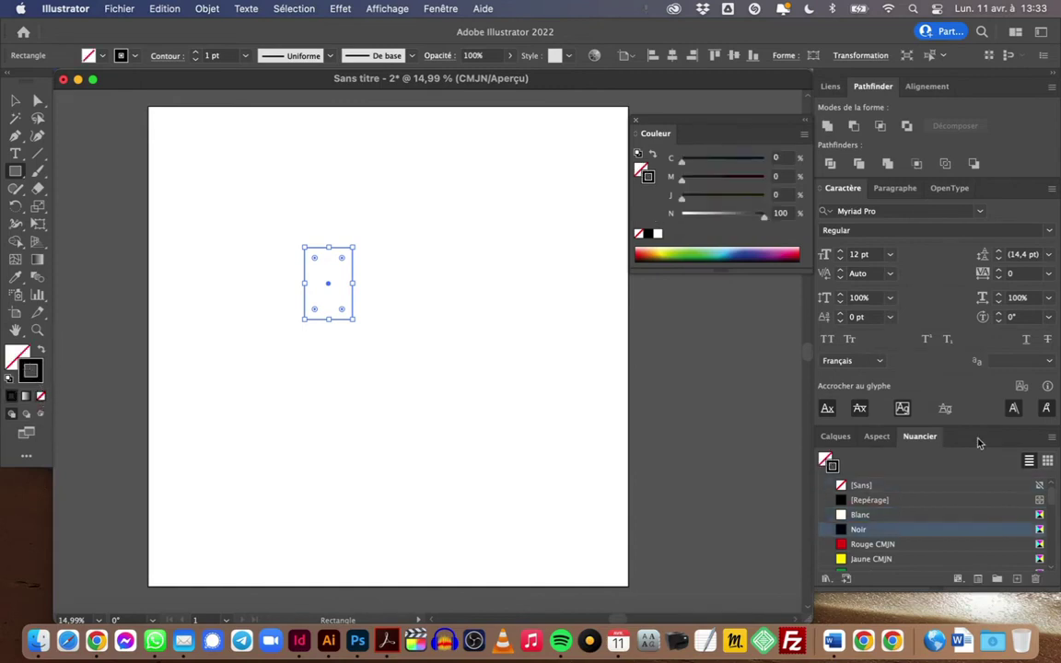
Start a new swatch named Decoupe, with the type Ton direct and the CMJN colour mode
left_click(1052, 437)
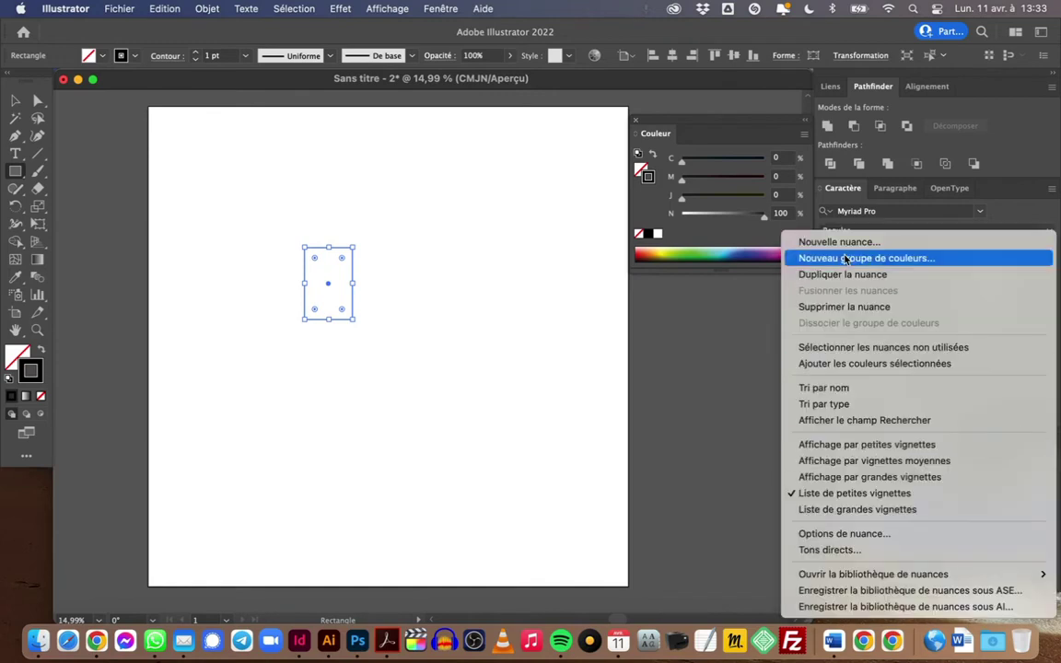
left_click(1031, 242)
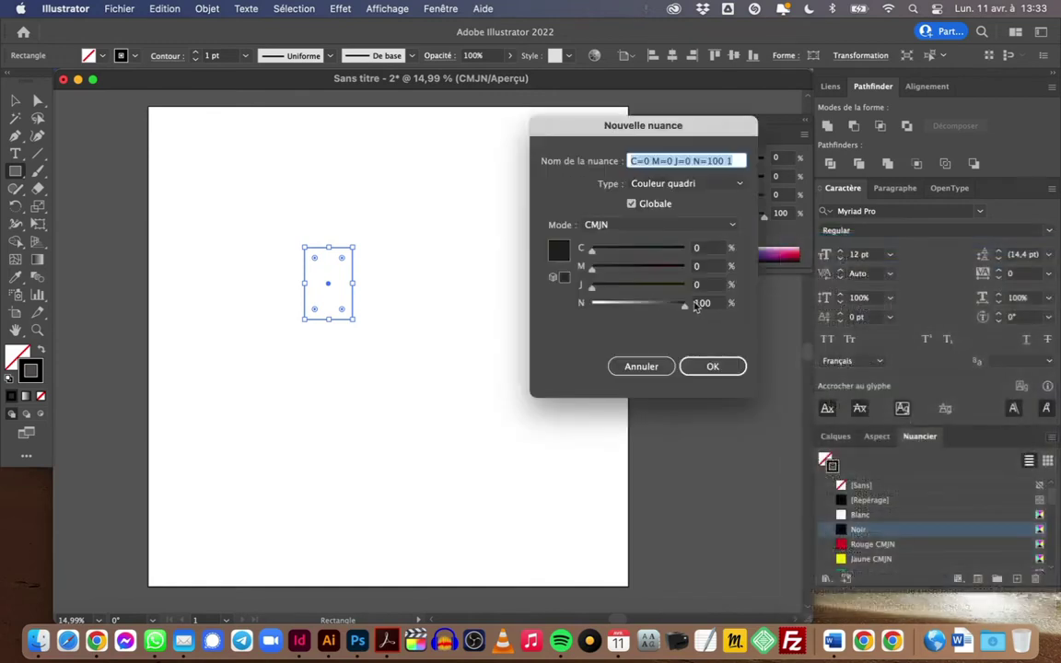
type("Decoupe")
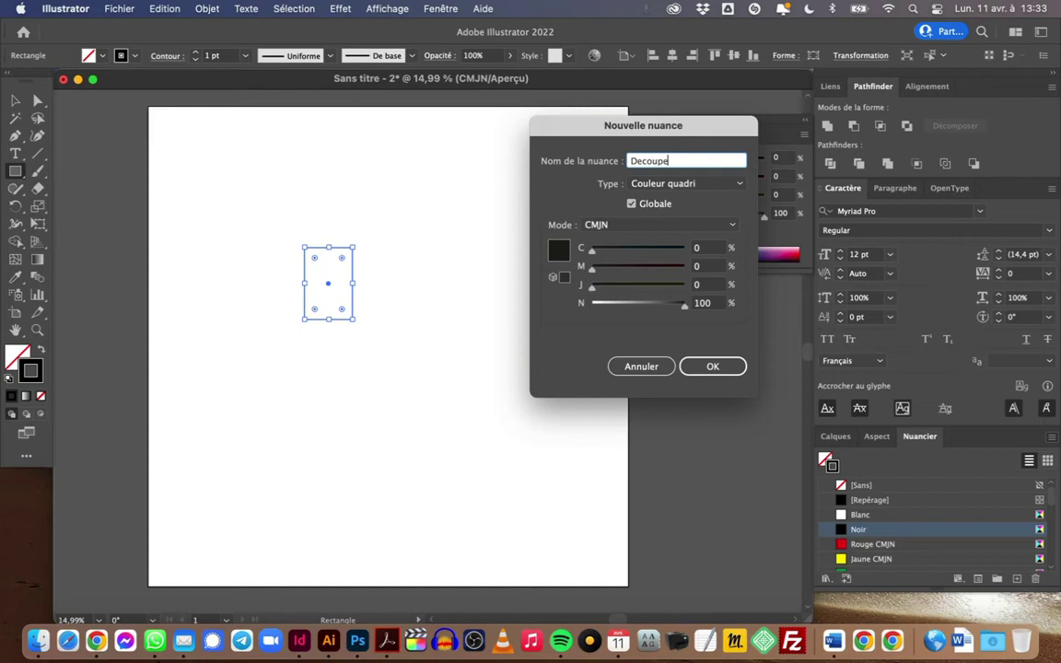
left_click(679, 185)
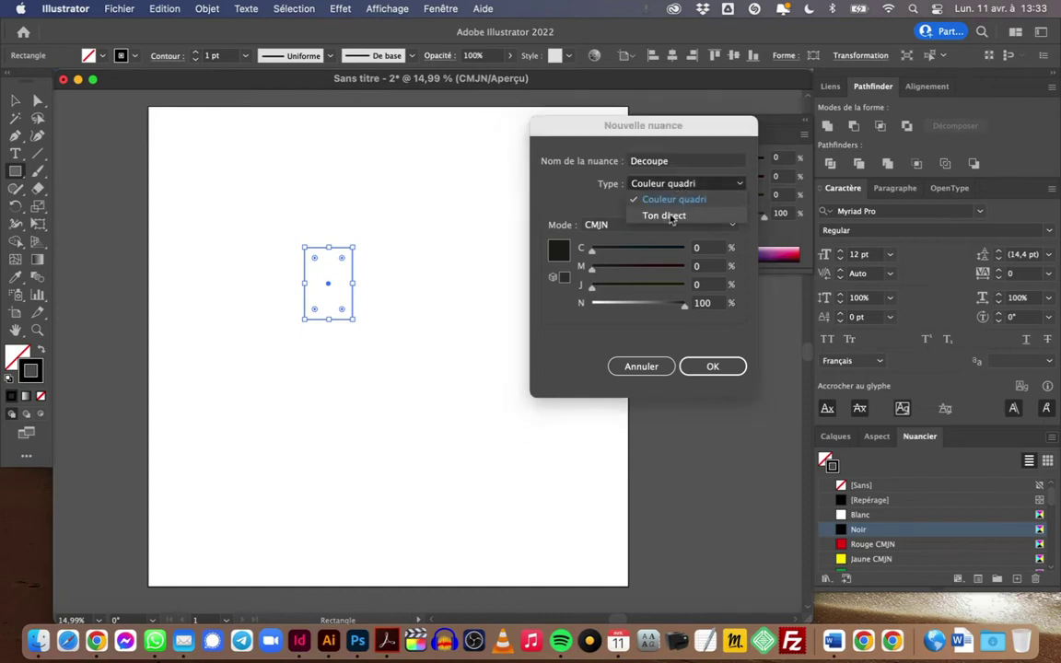
left_click(672, 217)
left_click(683, 185)
left_click(685, 183)
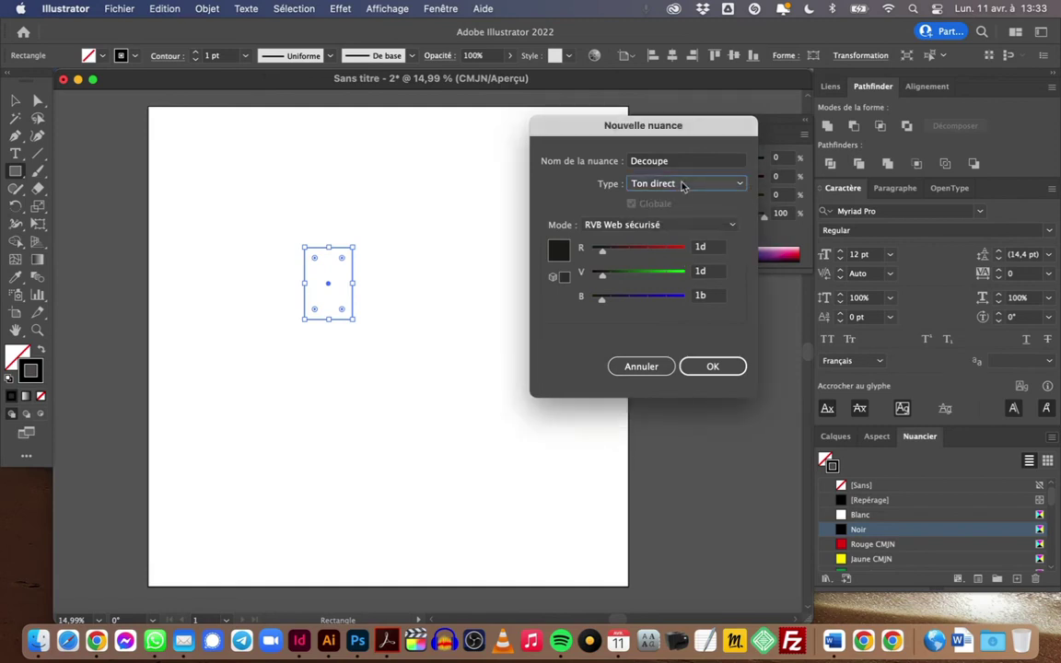
left_click(613, 230)
left_click(590, 288)
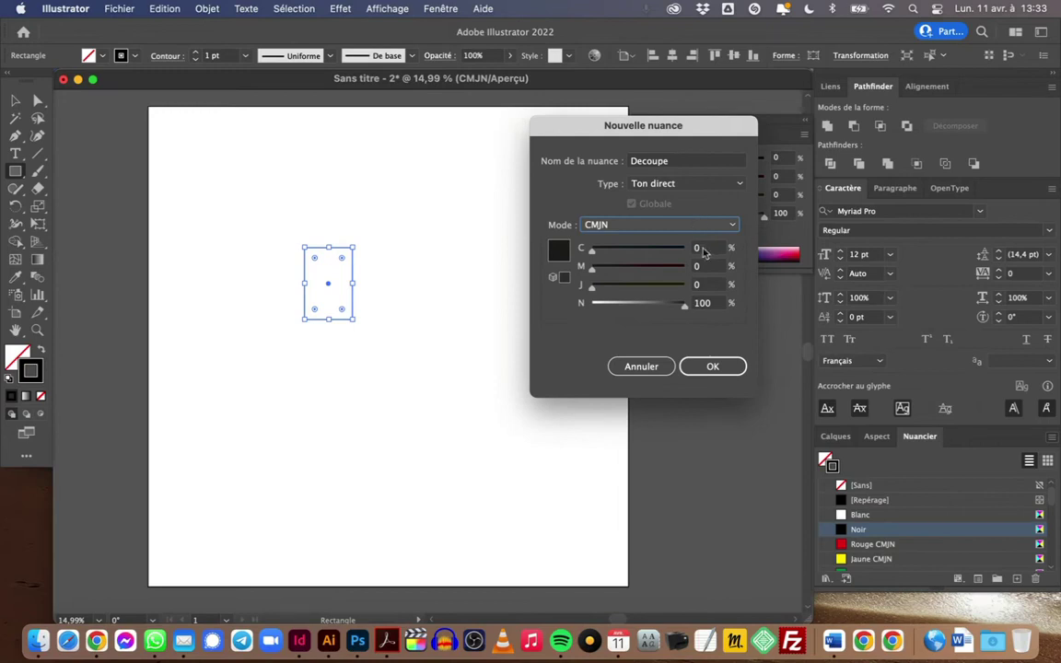
Set the Decoupe swatch to C 20, M 100, J 0, N 0 and save it as the rectangle's stroke colour
left_click(705, 249)
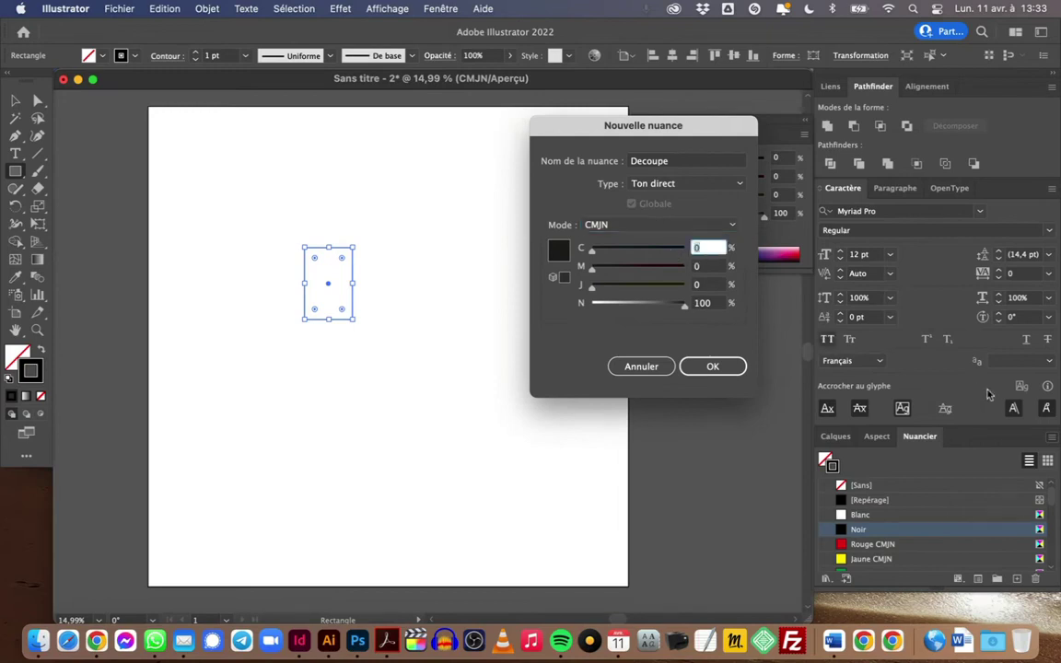
type("20")
key("Tab")
type("100")
key("Tab")
key("Tab")
type("0")
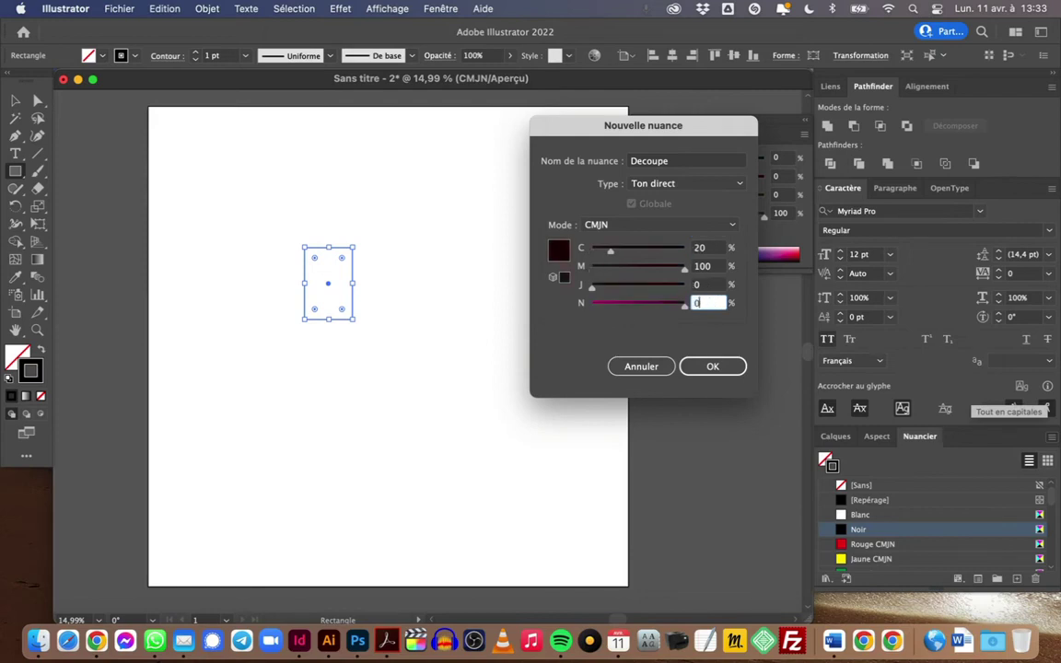
key("Tab")
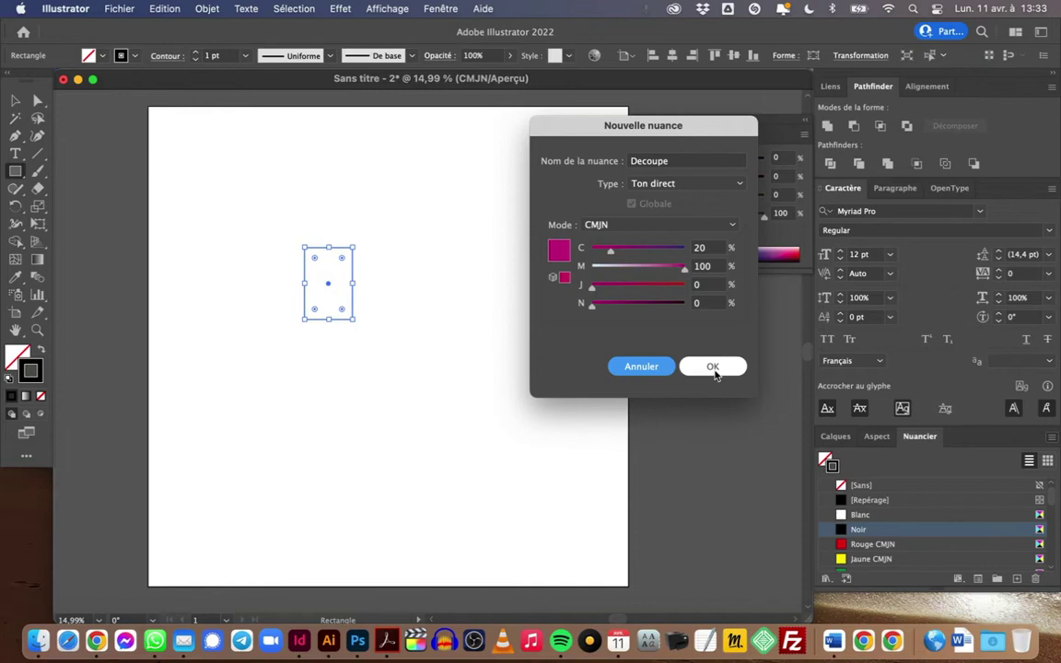
left_click(713, 367)
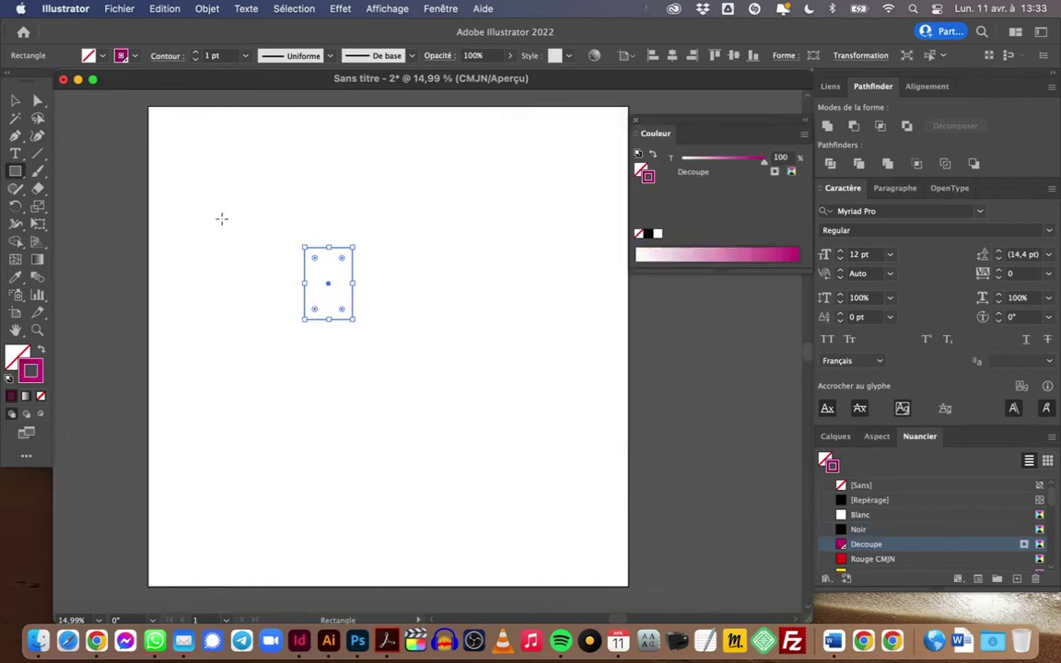
key("super+equal")
key("super+equal")
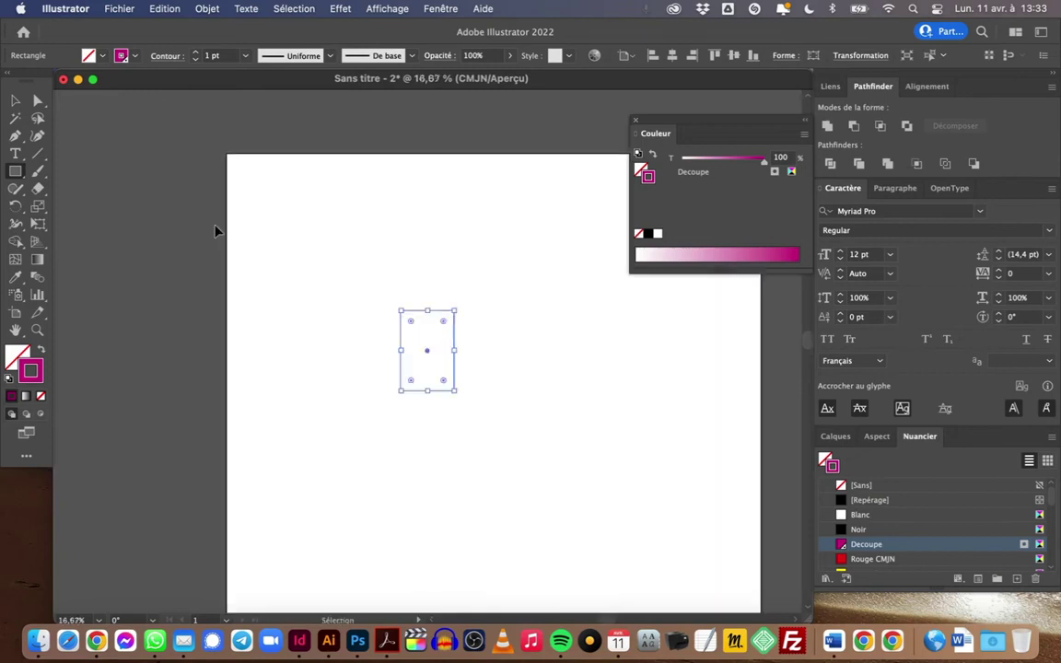
left_click_drag(393, 202, 311, 248)
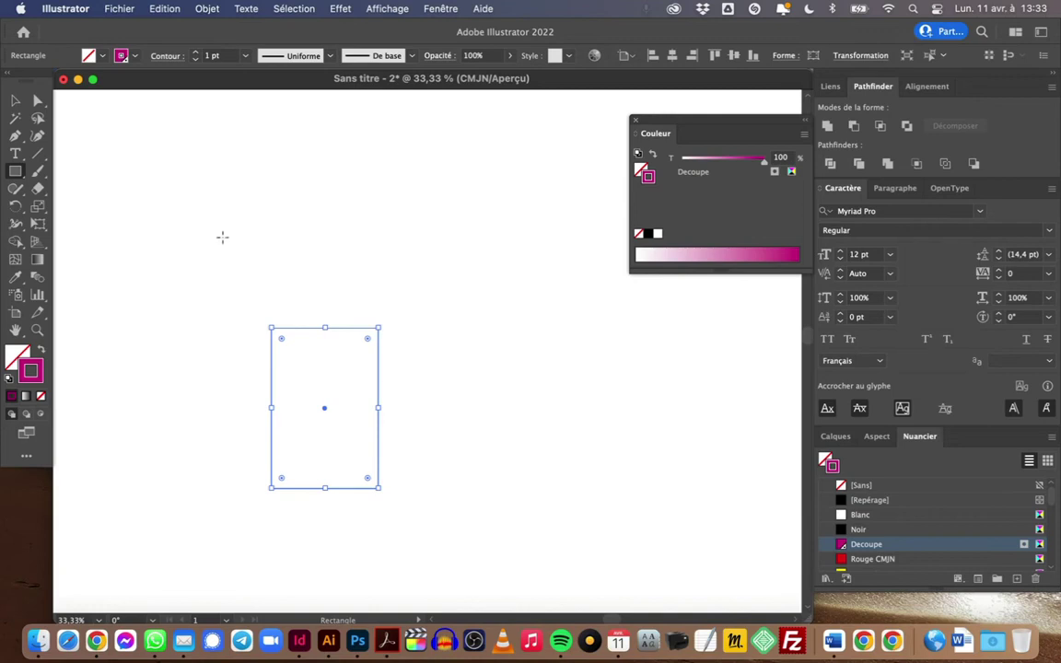
left_click(16, 100)
scroll(353, 265, "down", 1)
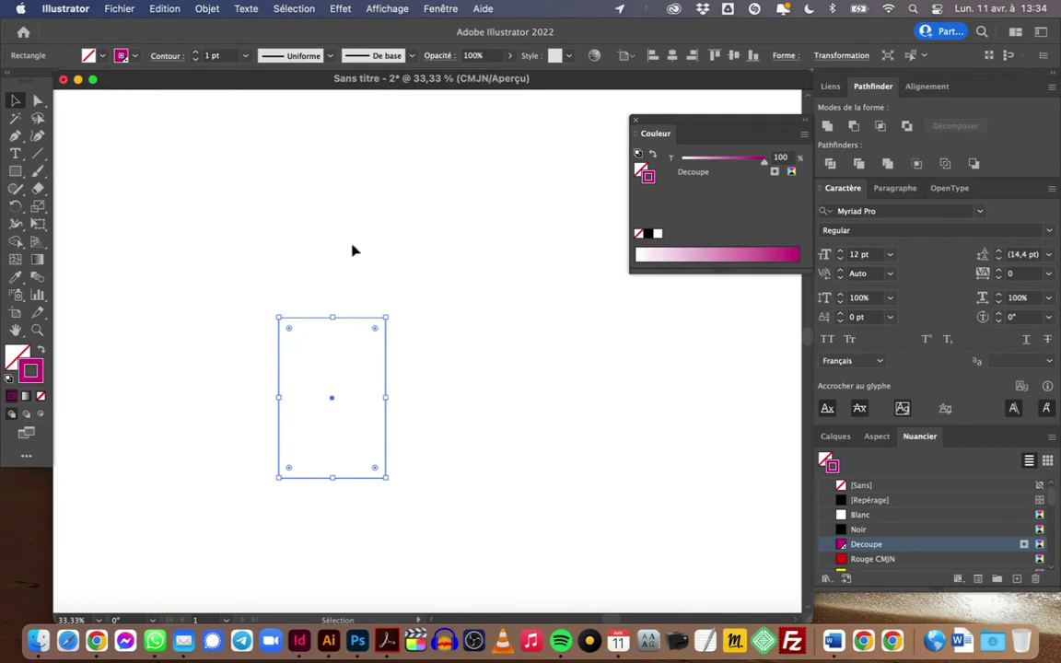
mouse_move(341, 405)
left_mouse_down()
mouse_move(467, 403)
mouse_move(411, 403)
left_mouse_up()
left_click(441, 402)
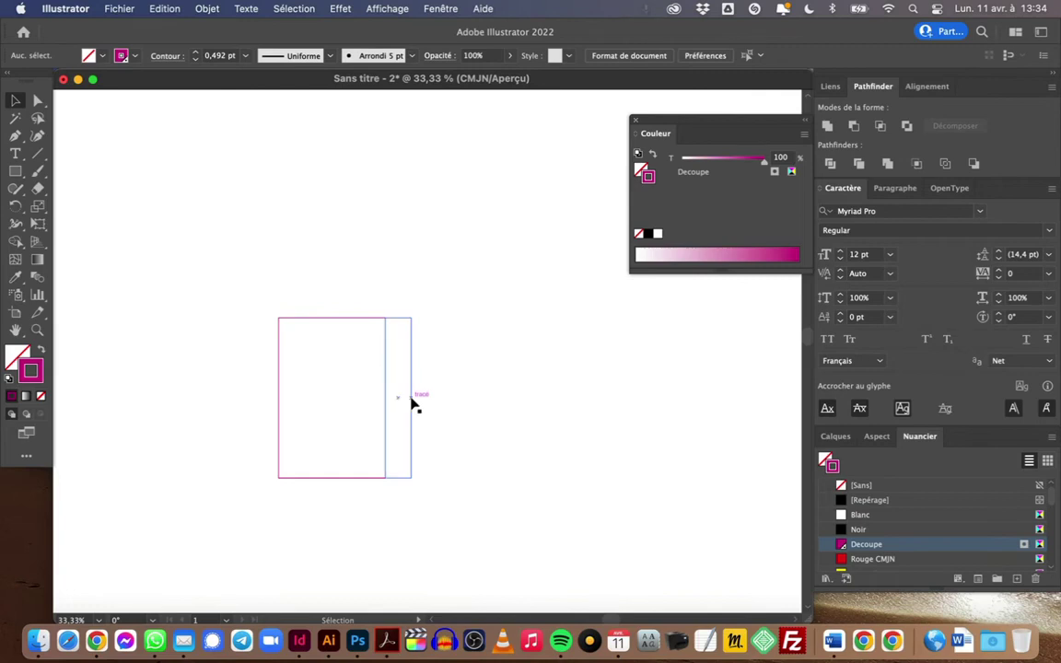
key("super+z")
key("super+z")
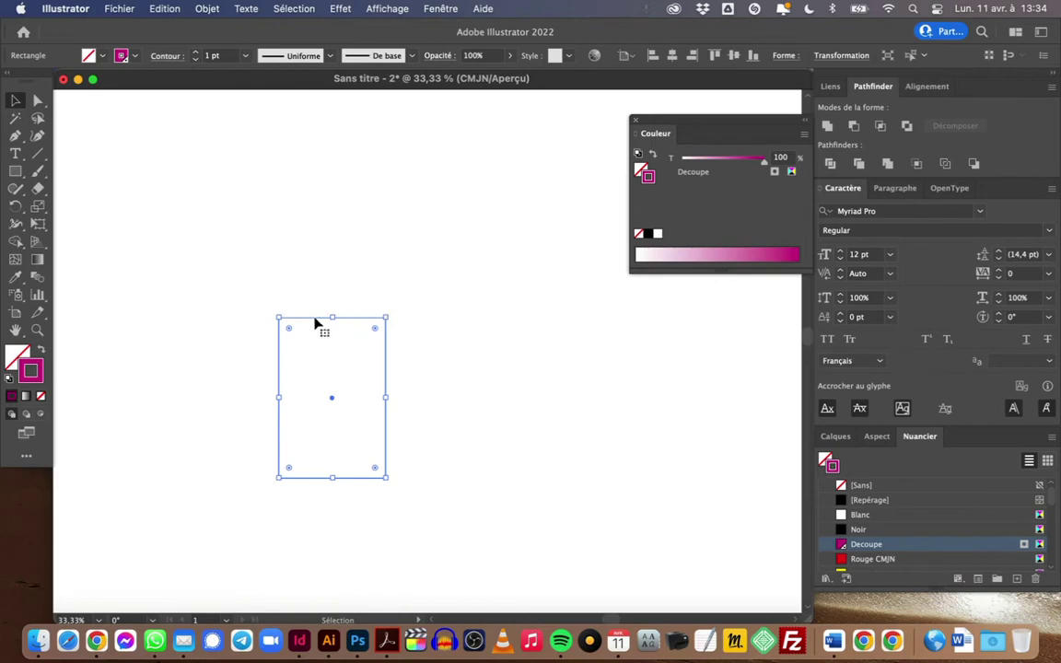
Set the keyboard increment preference to 100 mm and duplicate the rectangle one increment to the right
key("a")
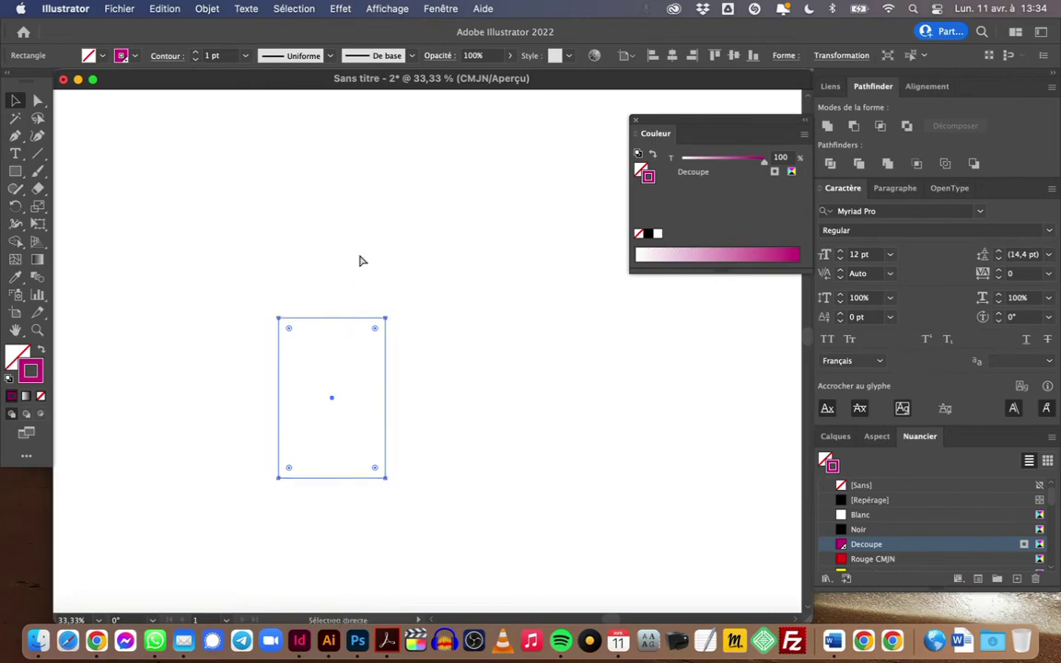
key("super+k")
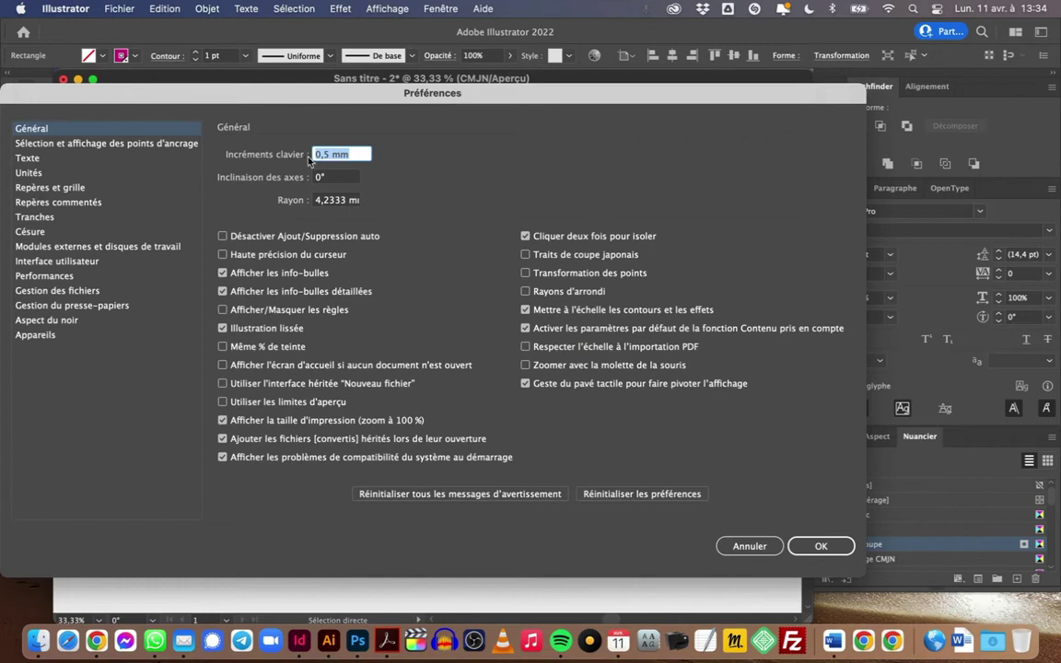
type("100")
key("Return")
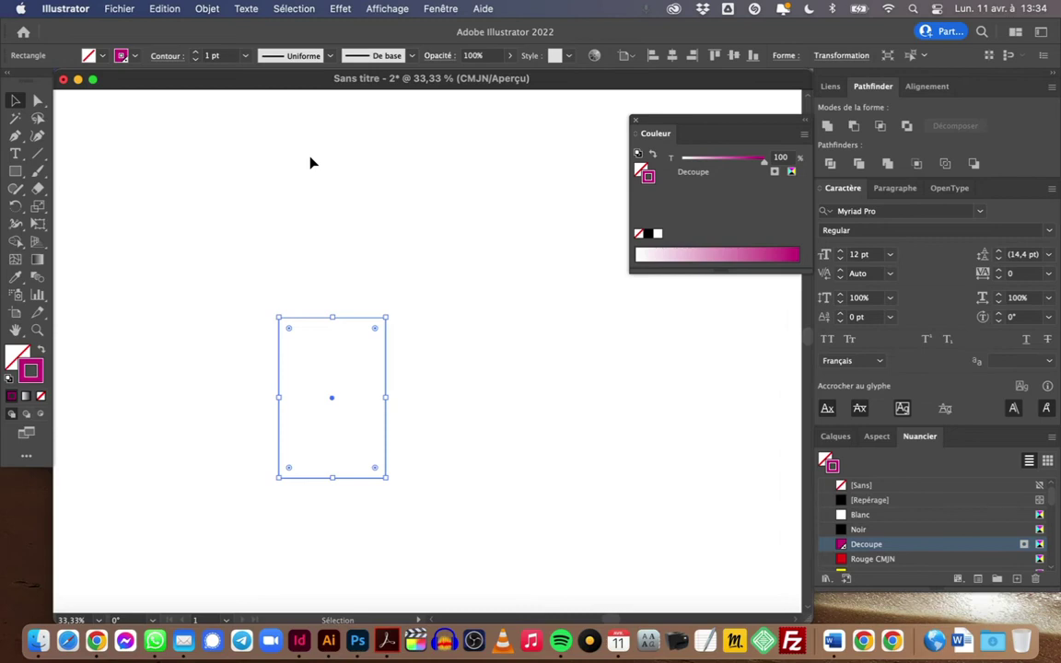
key("alt+Right")
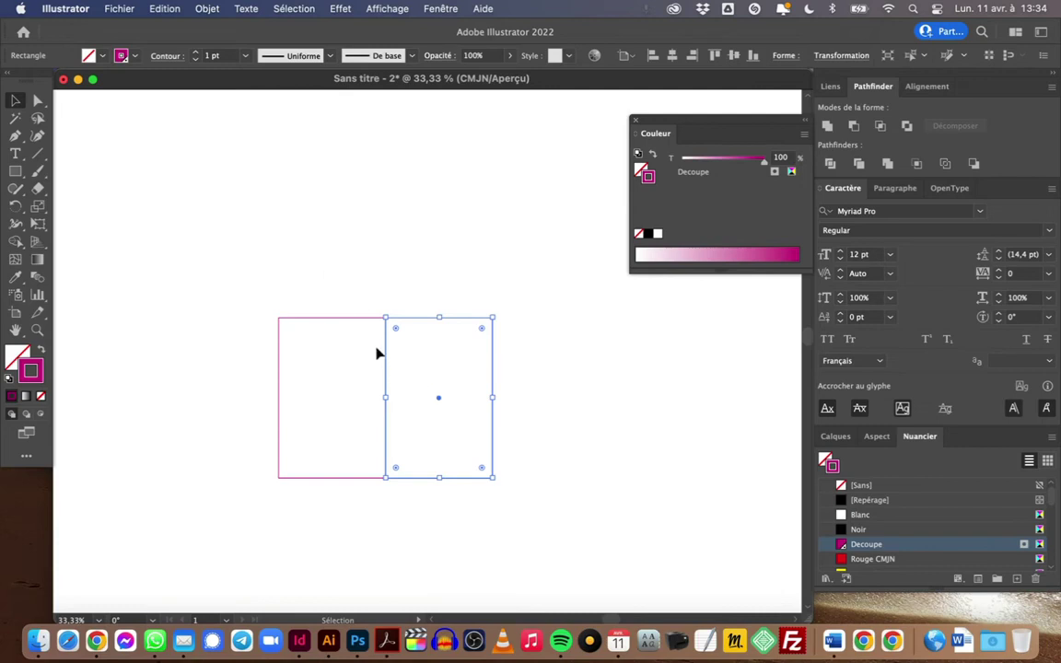
Show the object properties beside the artwork and set the copy's transformation reference point to the middle of its left edge
left_click(437, 7)
scroll(538, 580, "down", 3)
left_click(493, 527)
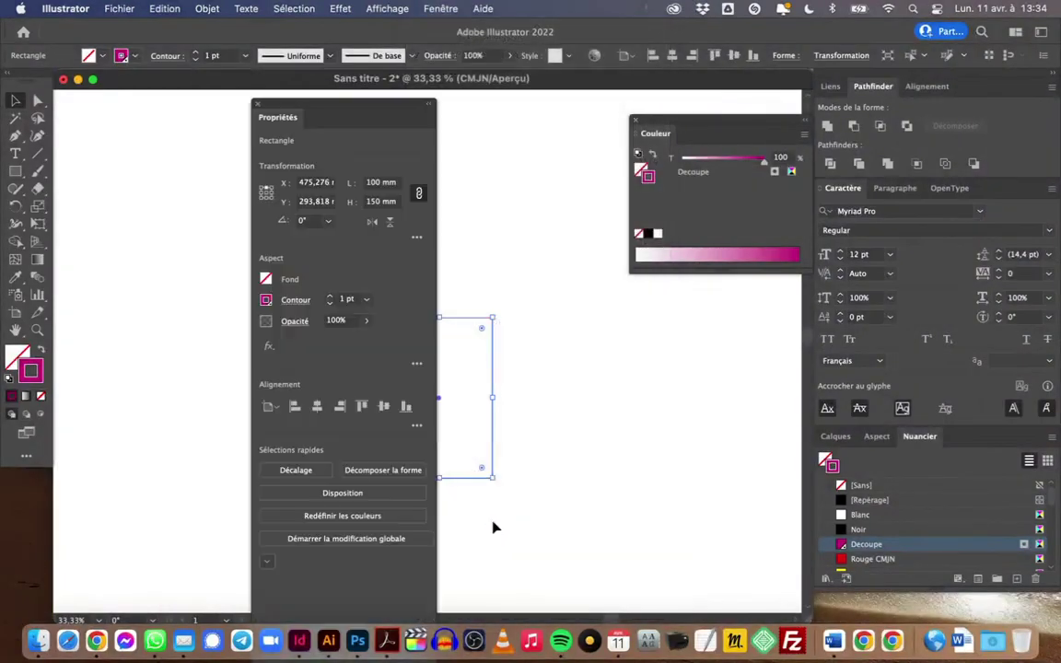
left_click_drag(321, 108, 660, 91)
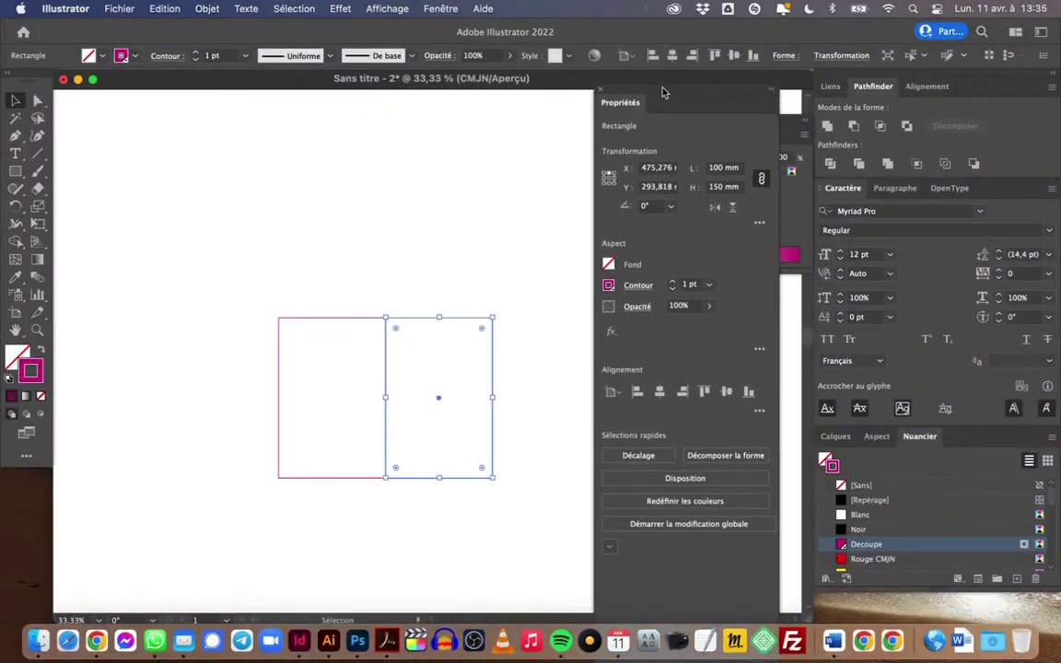
left_click(605, 182)
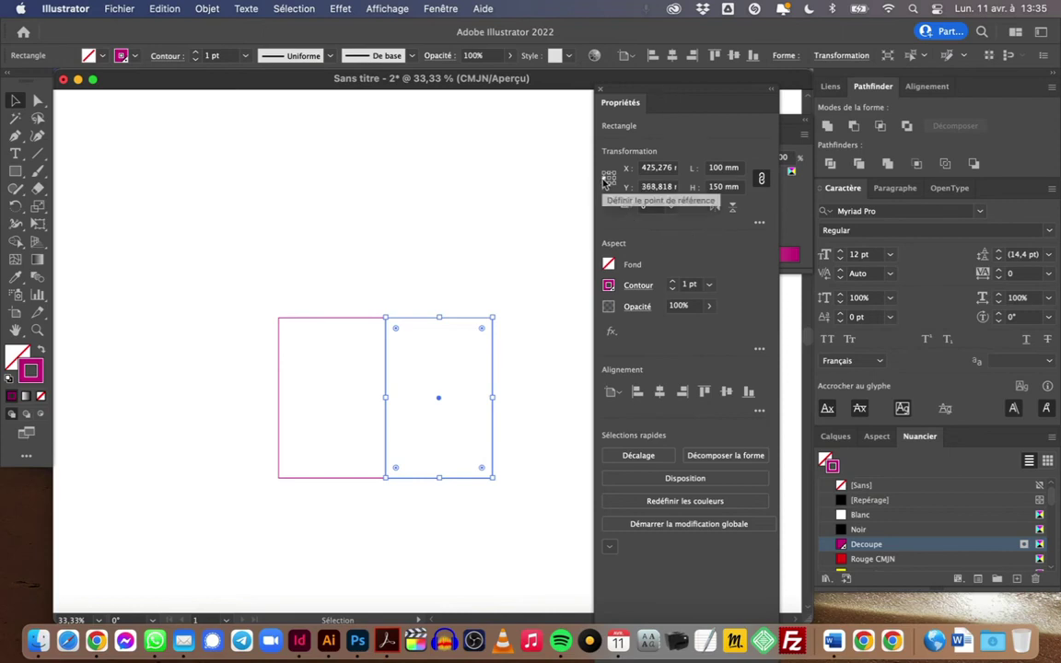
left_click(722, 168)
key("BackSpace")
key("Return")
key("super+z")
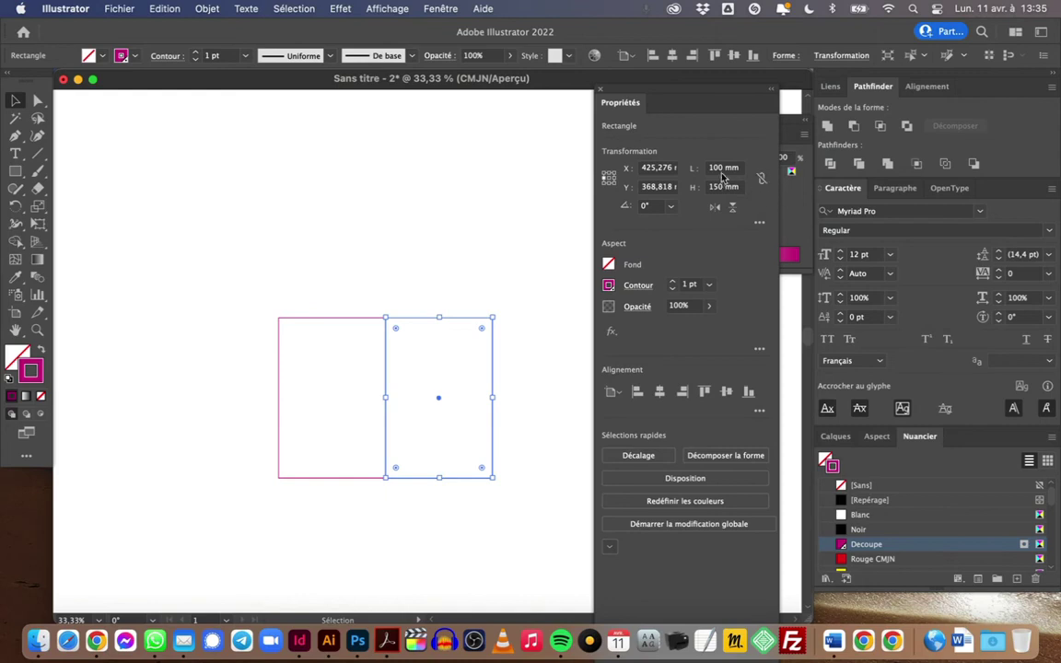
Set the right-hand copy's width to 10 mm with its proportions unlinked
left_click(723, 170)
key("BackSpace")
key("Return")
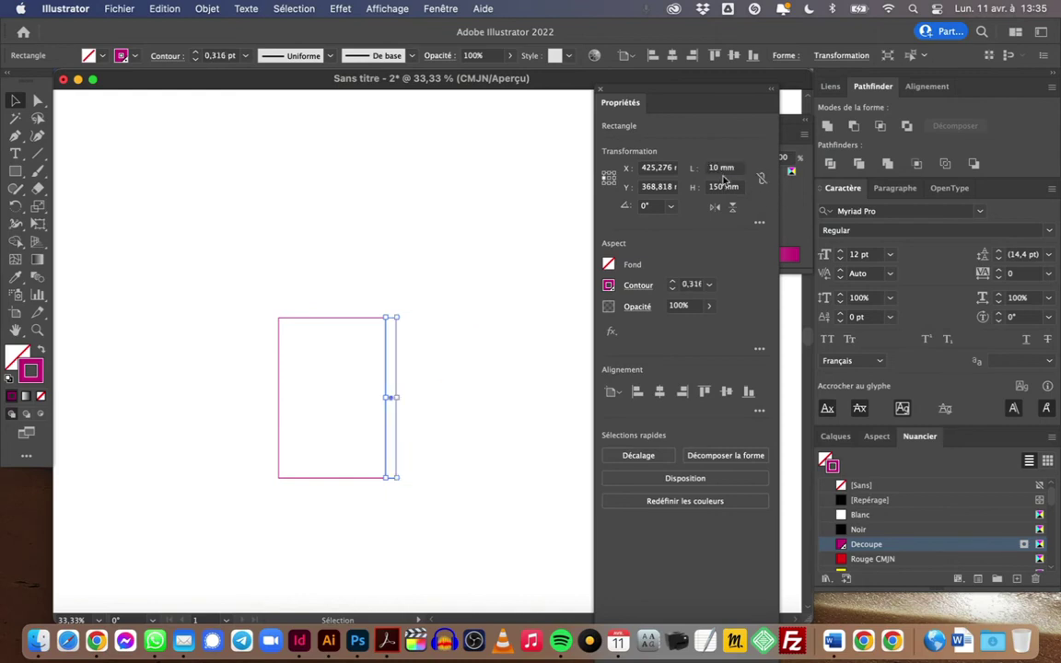
Duplicate the original 100 x 150 mm rectangle so the copy sits flush against its left edge
left_click(301, 320)
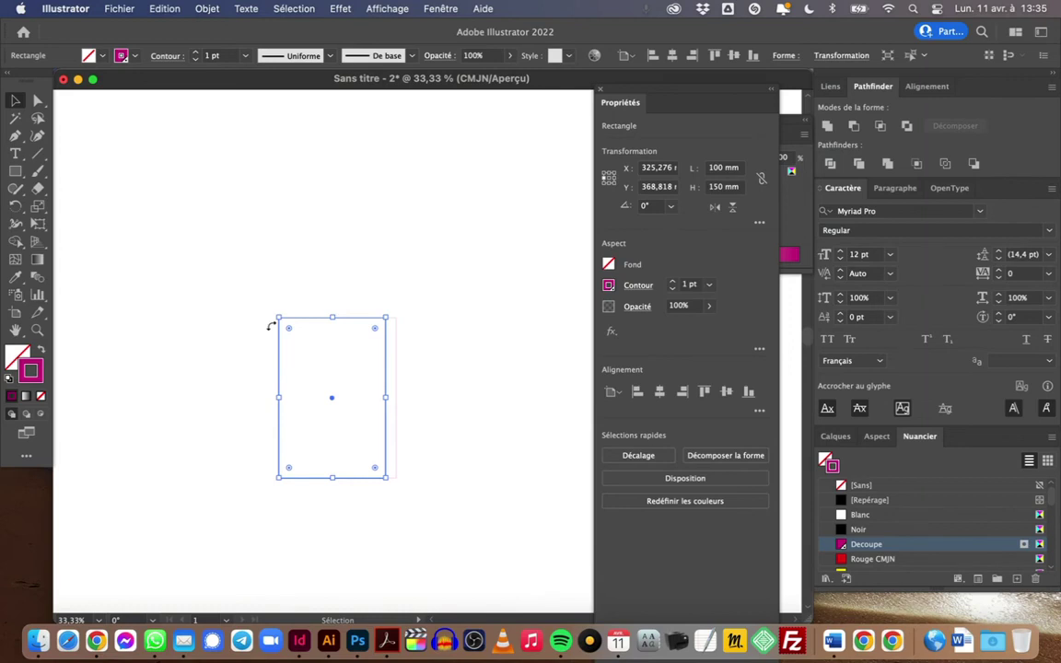
left_click_drag(384, 330, 277, 330)
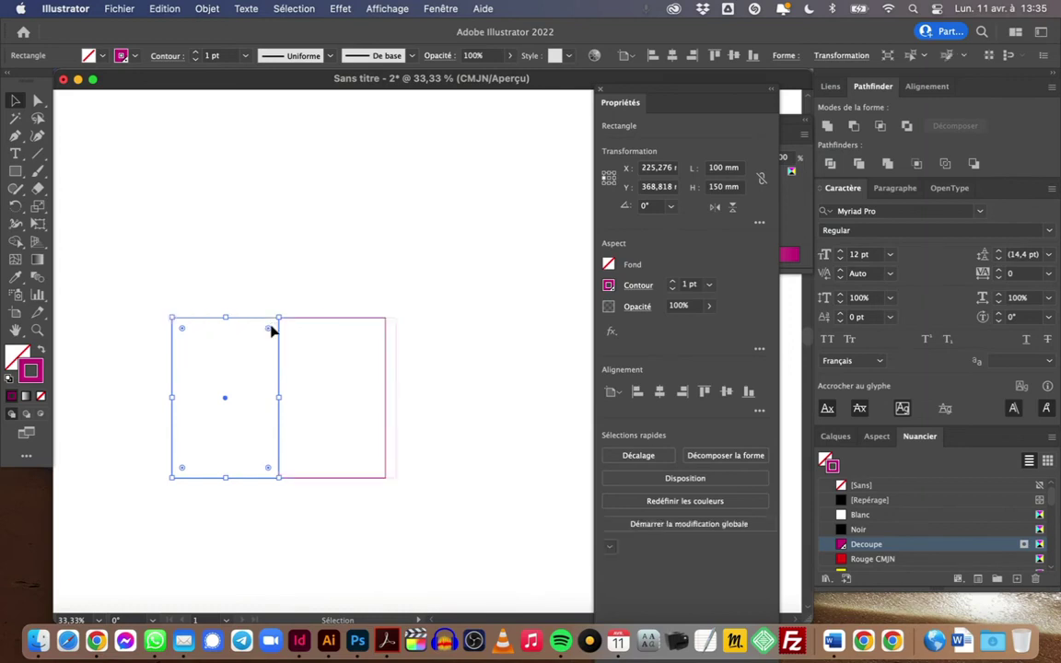
Set the left-hand copy's width to 10 mm, with its reference point at the middle of its right edge
left_click(615, 181)
left_click(722, 168)
key("BackSpace")
key("Return")
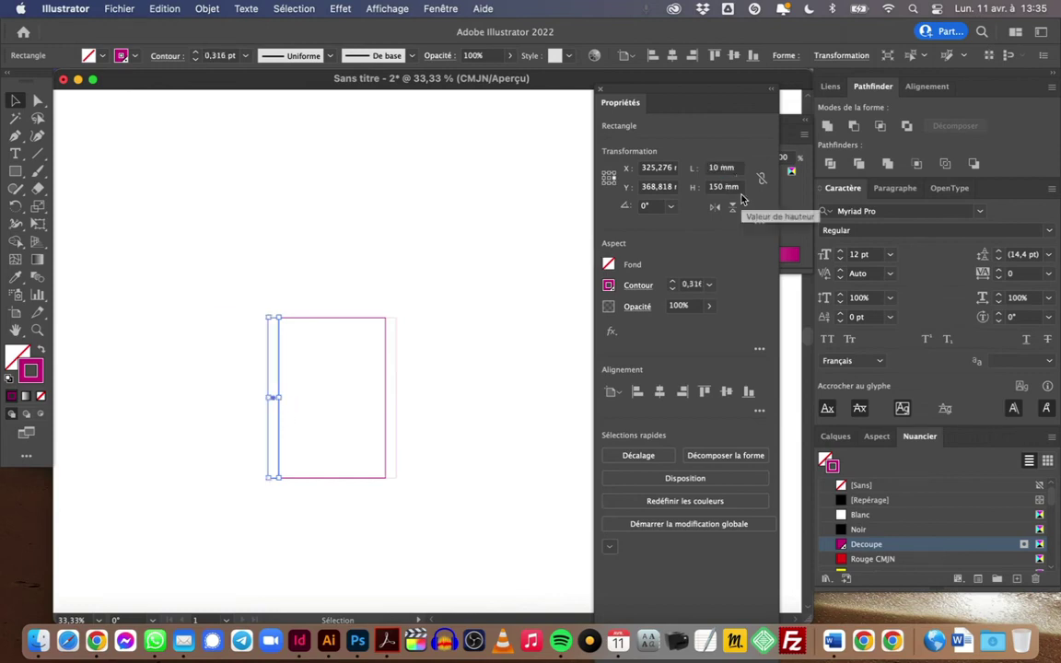
key("BackSpace")
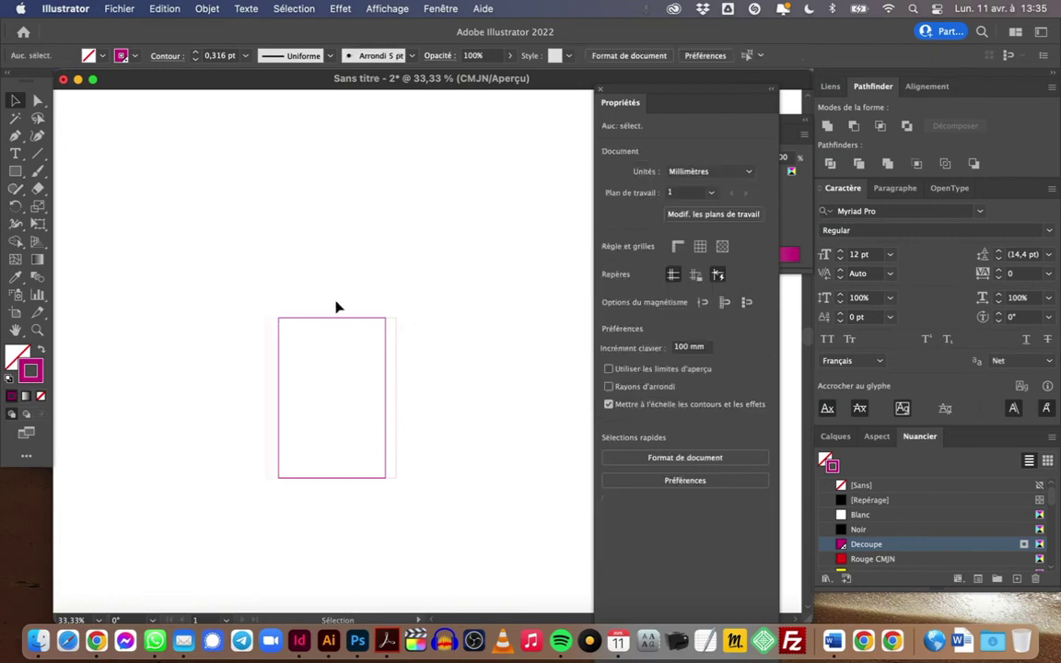
Select the central 100 x 150 mm rectangle and set the keyboard increment preference to 150 mm
key("super+plus")
key("super+plus")
scroll(272, 219, "left", 1)
scroll(272, 219, "left", 5)
scroll(272, 219, "down", 2)
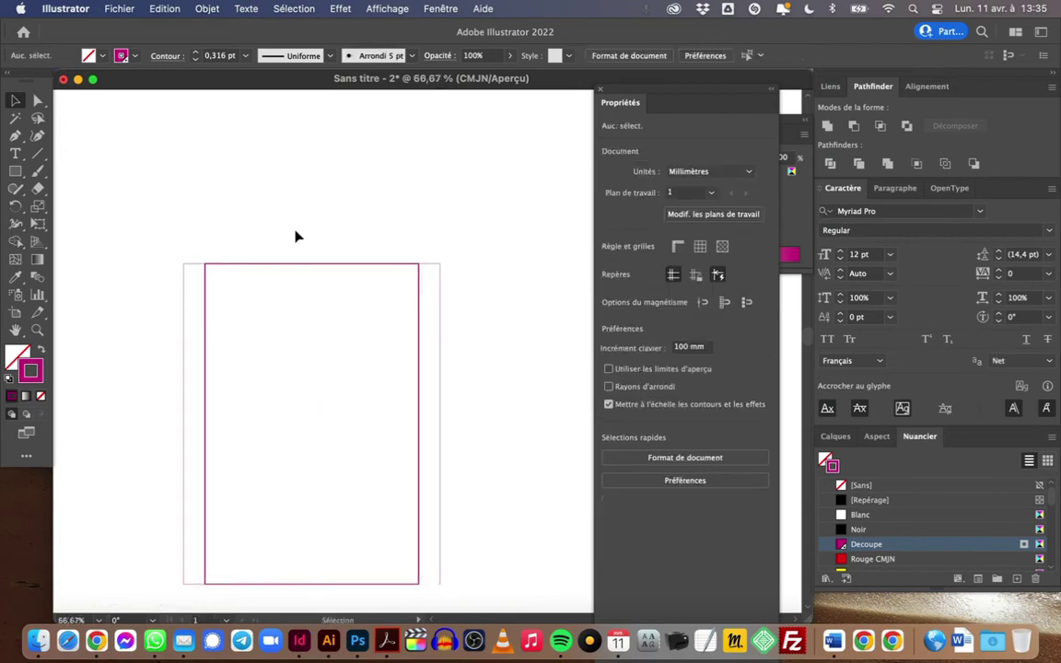
left_click(230, 266)
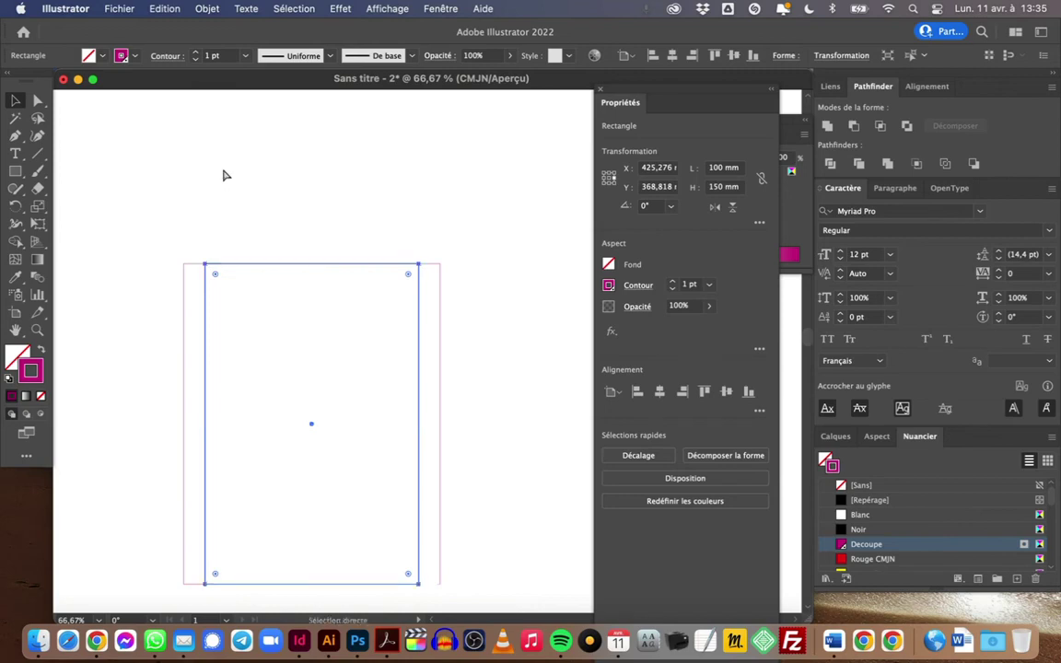
key("super+k")
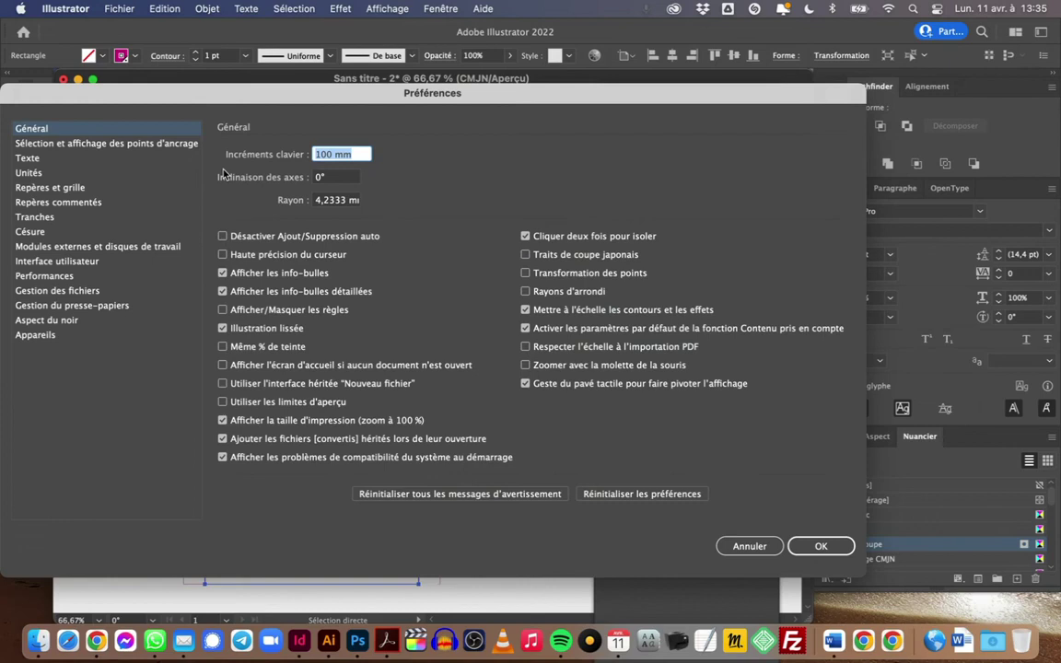
type("150")
key("Return")
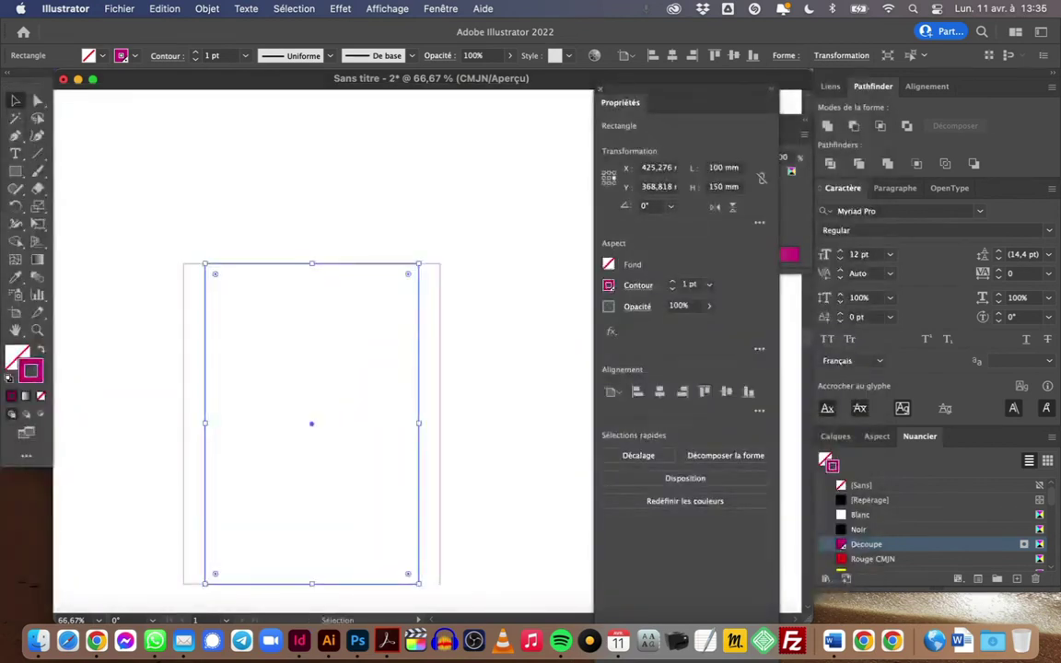
Duplicate the central rectangle one increment upward and set the copy's height to 10 mm, keeping its bottom edge in place
key("Up")
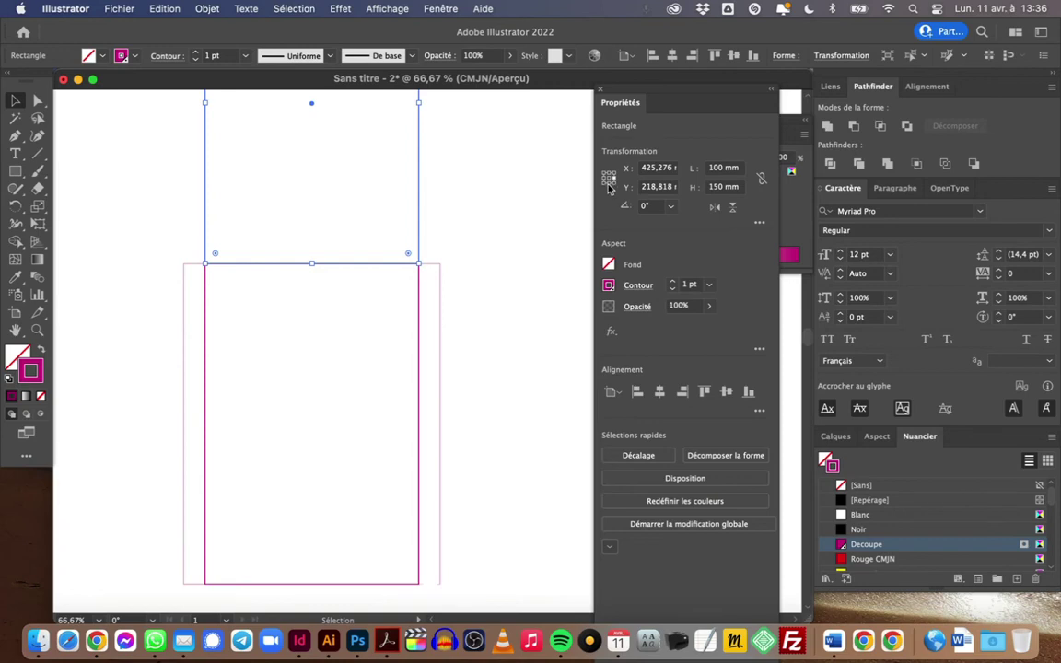
left_click(722, 188)
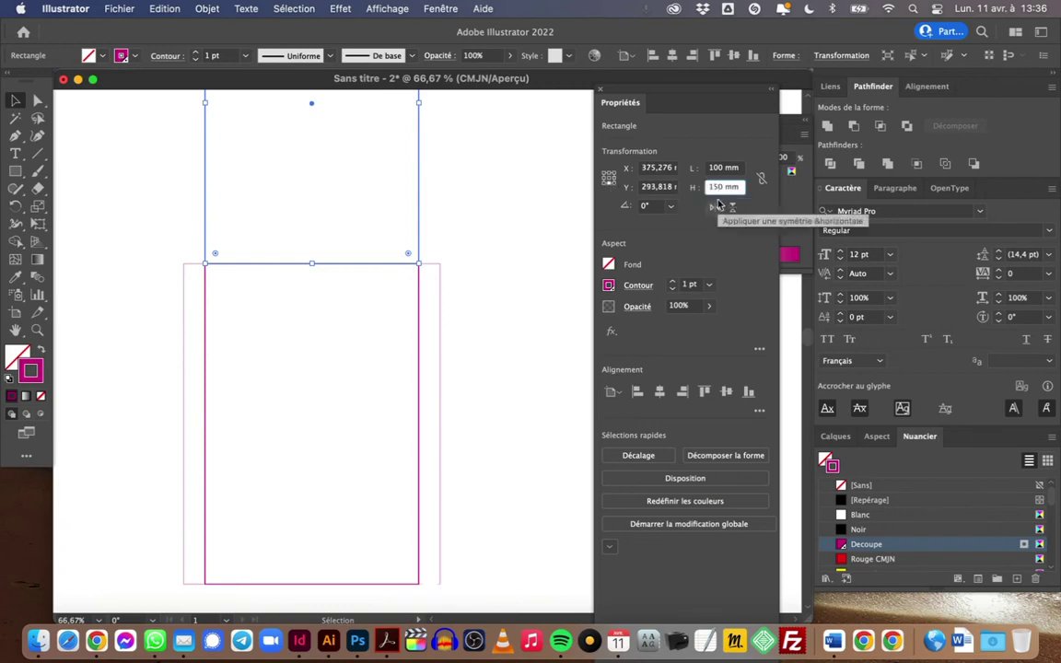
key("Return")
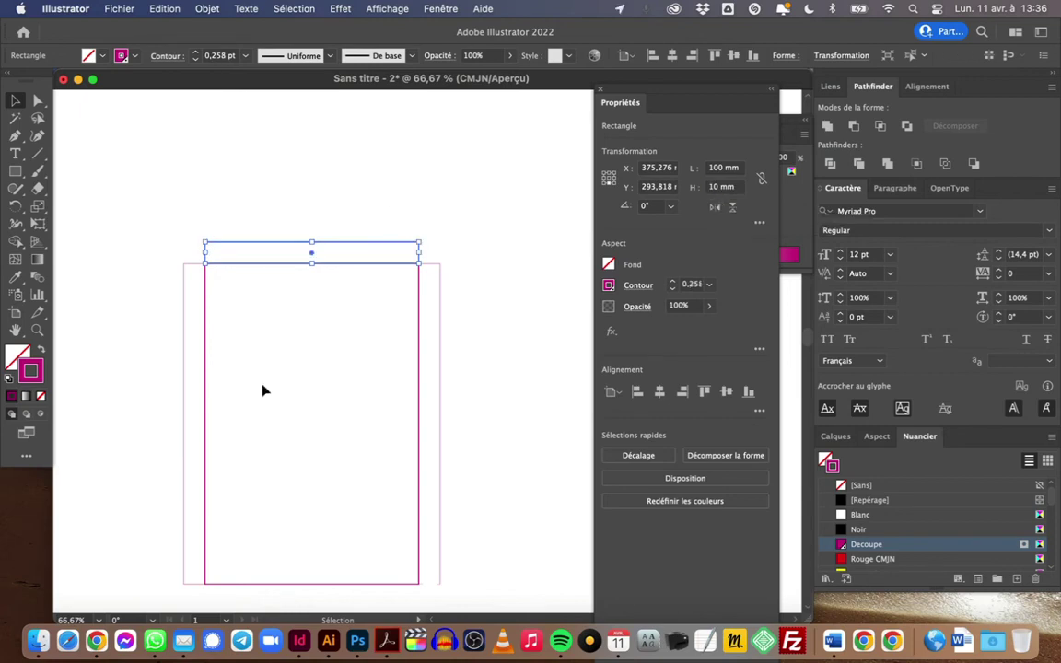
Duplicate the central rectangle one increment downward and set the copy's height to 10 mm, keeping its top edge in place
left_click(207, 427)
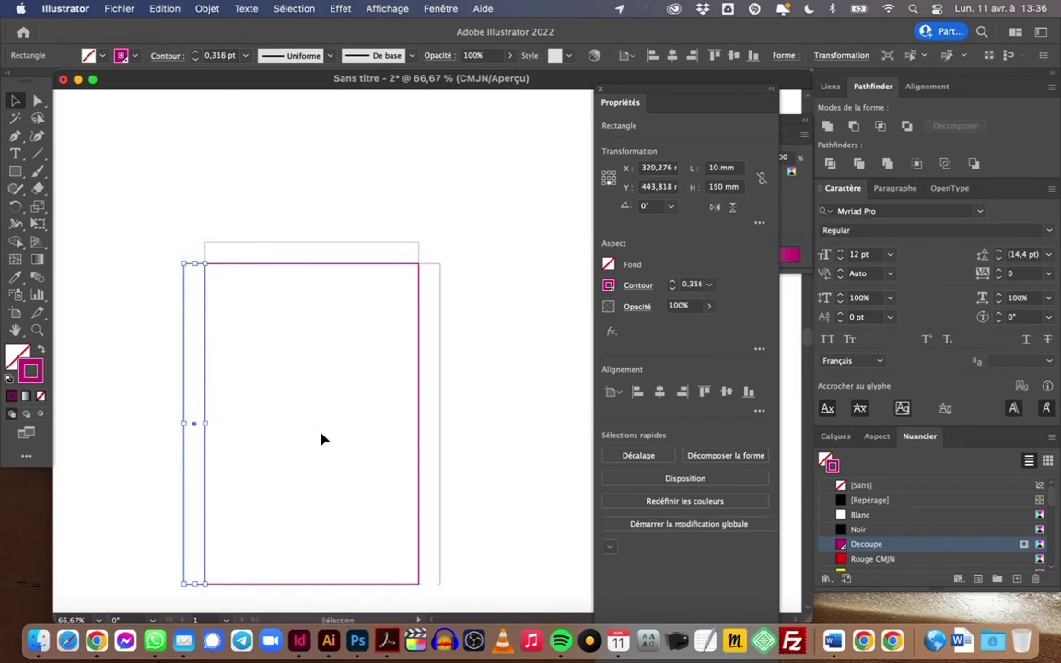
left_click(297, 346)
left_click(216, 262)
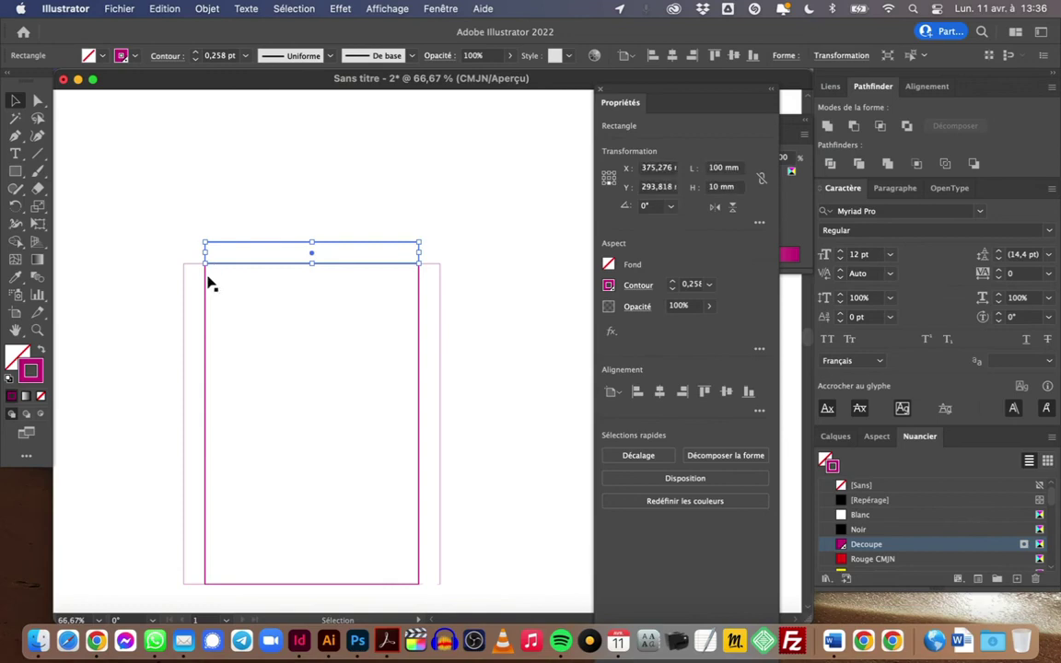
left_click(207, 282)
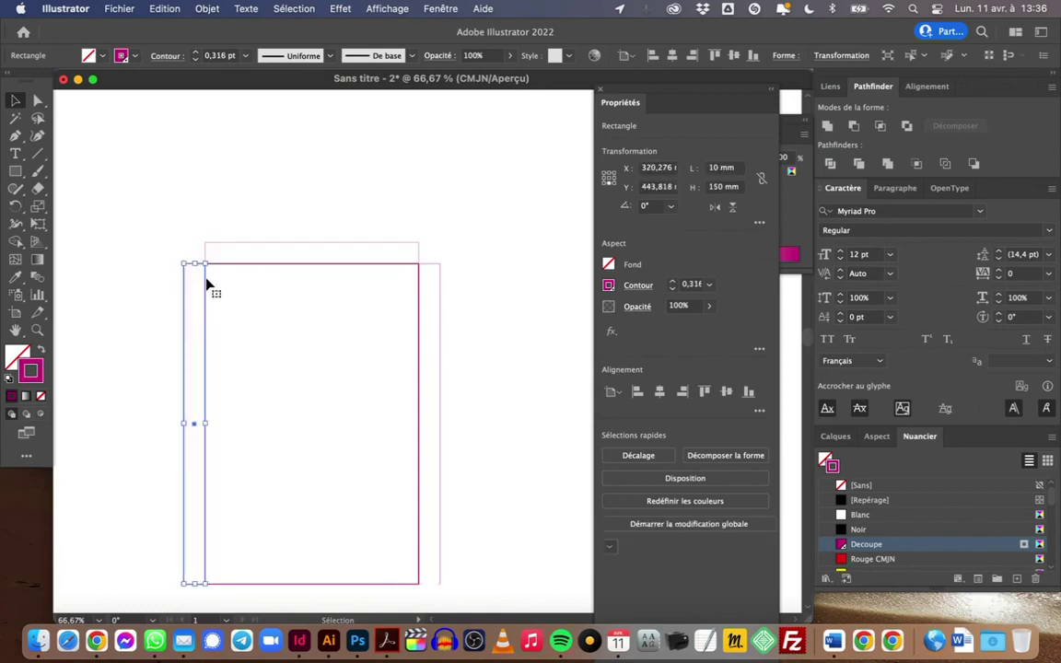
scroll(374, 424, "down", 3)
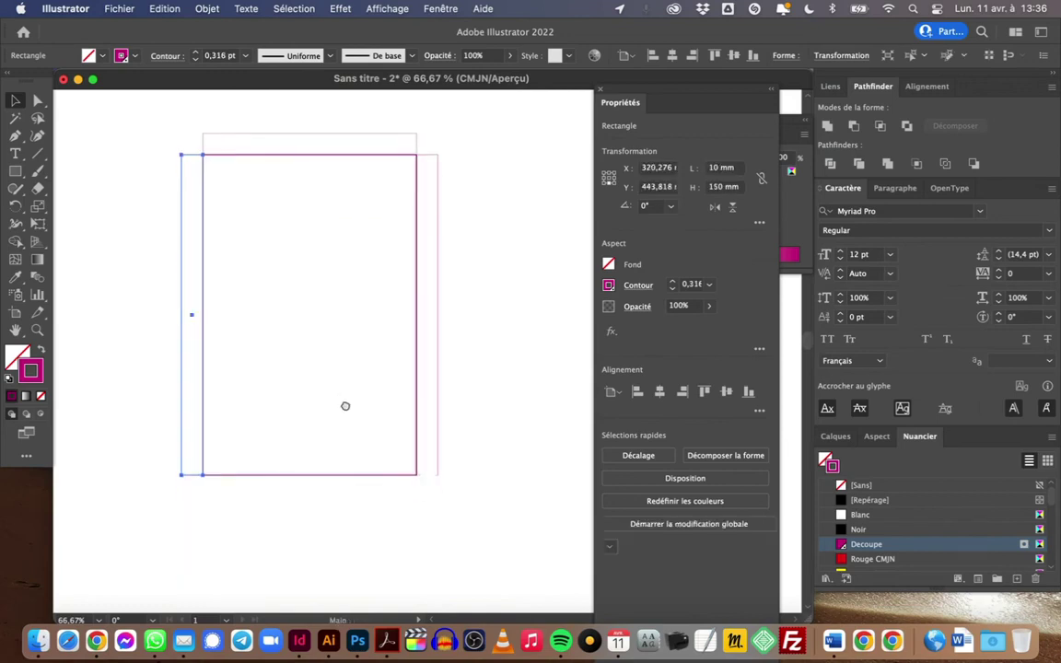
left_click(309, 473)
key("super+d")
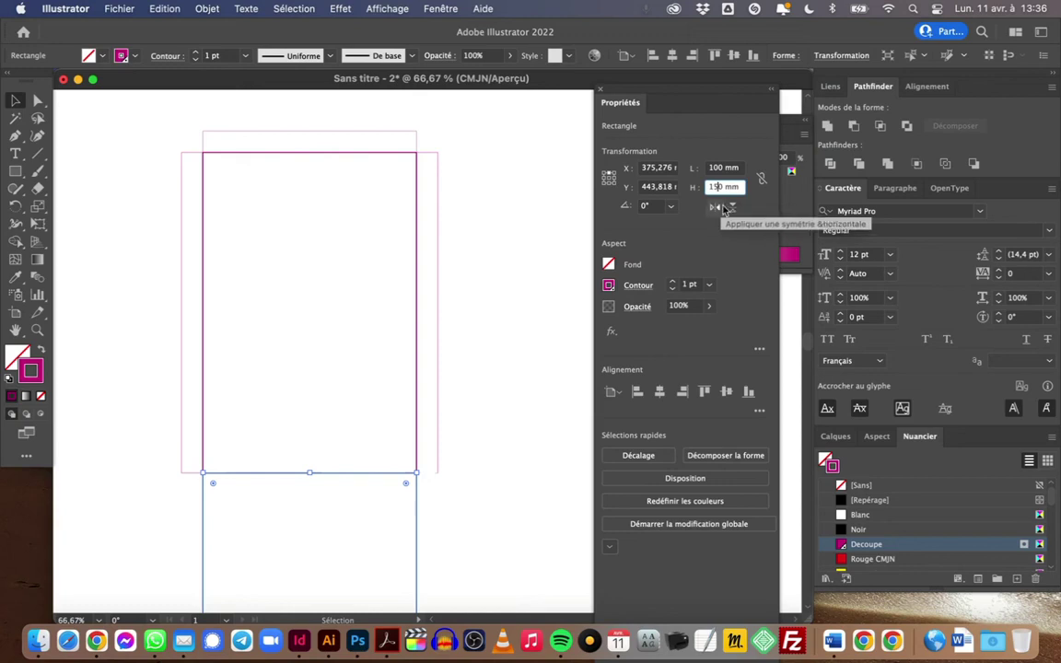
key("Return")
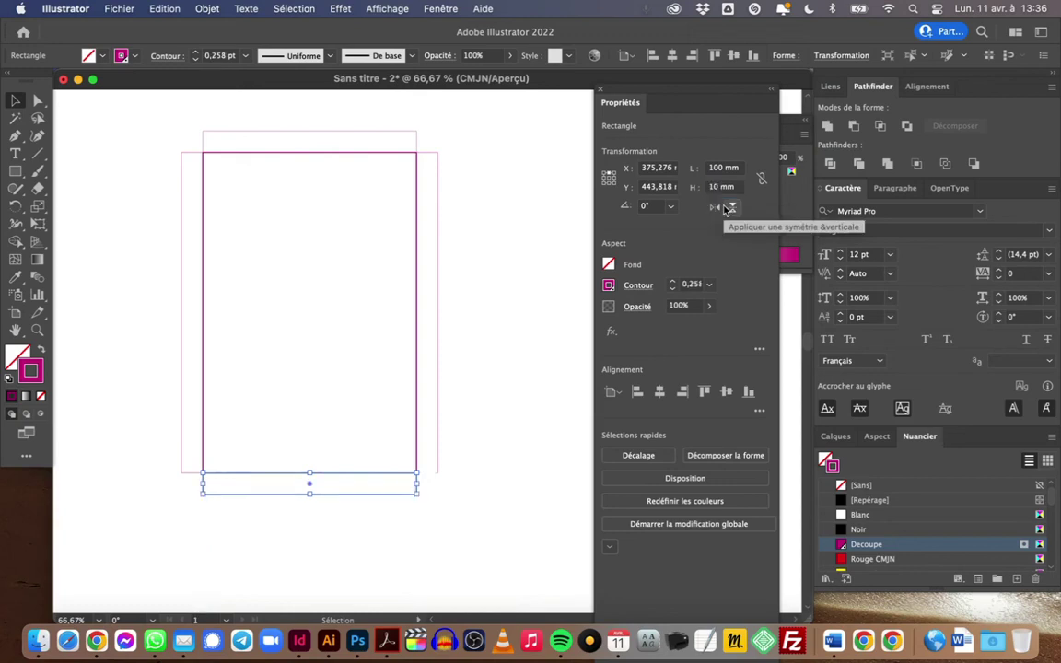
left_click(477, 196)
Set the keyboard increment to 5 mm and move the top flap's upper-left anchor point one increment to the right
left_click_drag(178, 178, 161, 252)
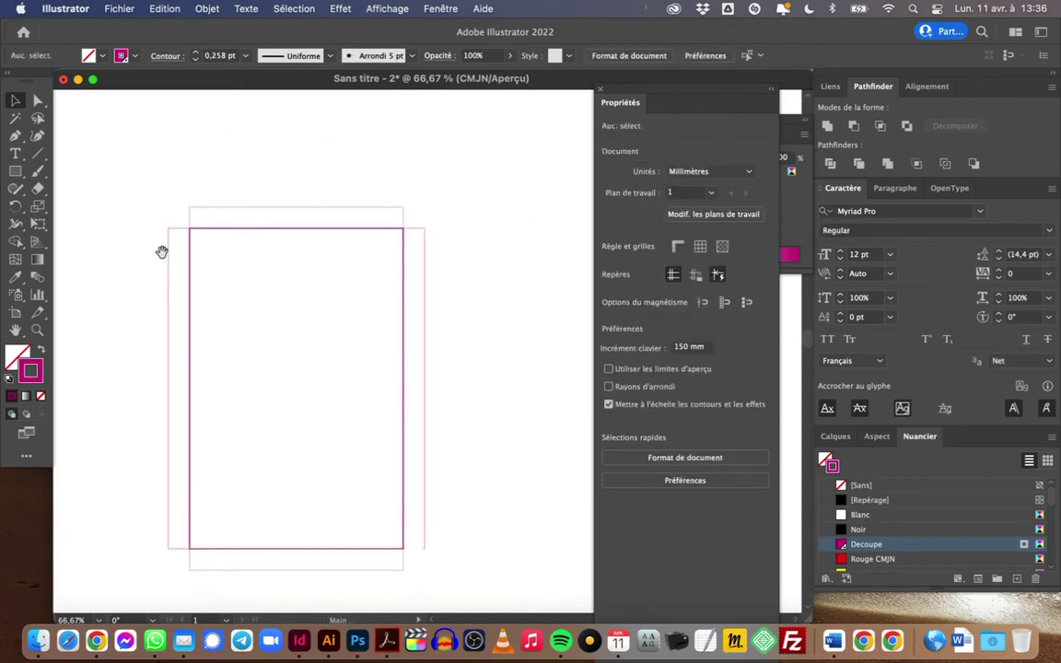
key("super+plus")
key("super+plus")
left_click_drag(187, 220, 309, 297)
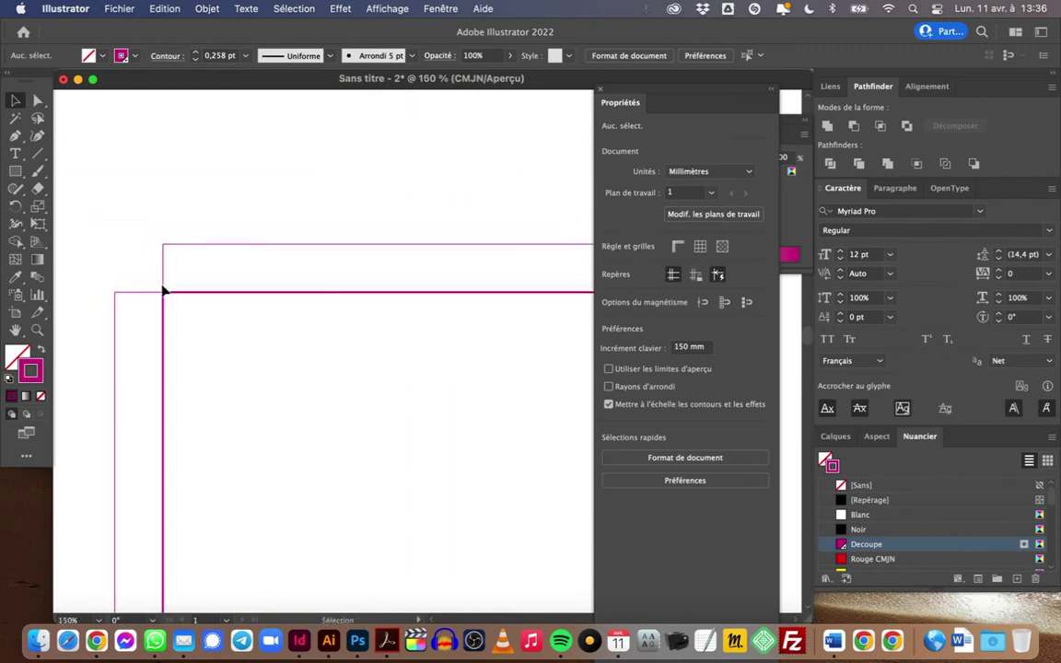
left_click(38, 100)
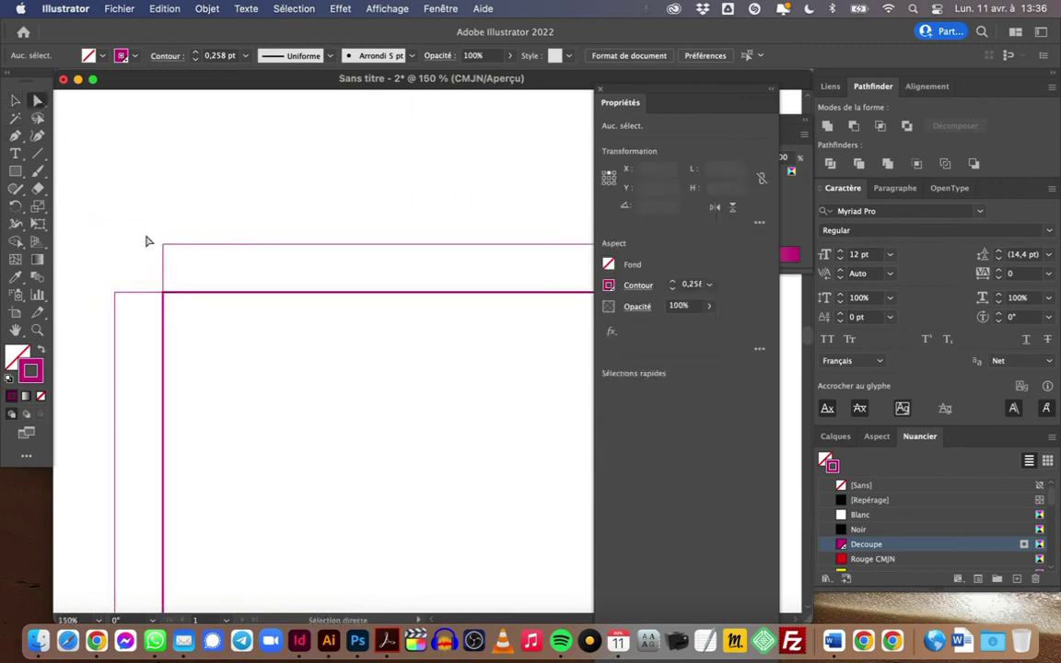
left_click_drag(129, 203, 171, 249)
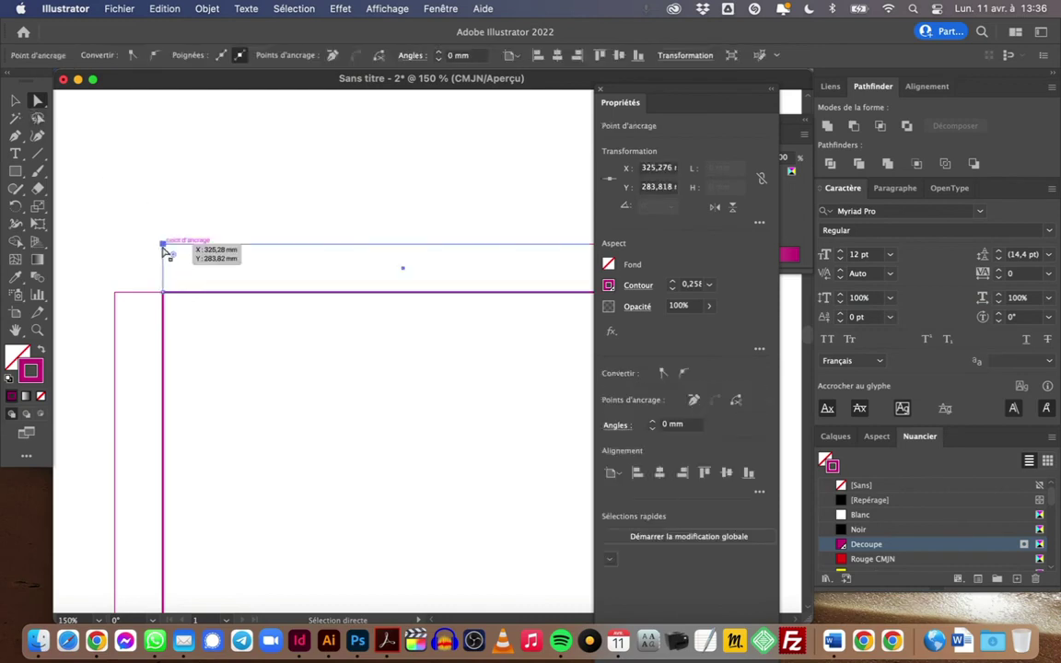
key("super+k")
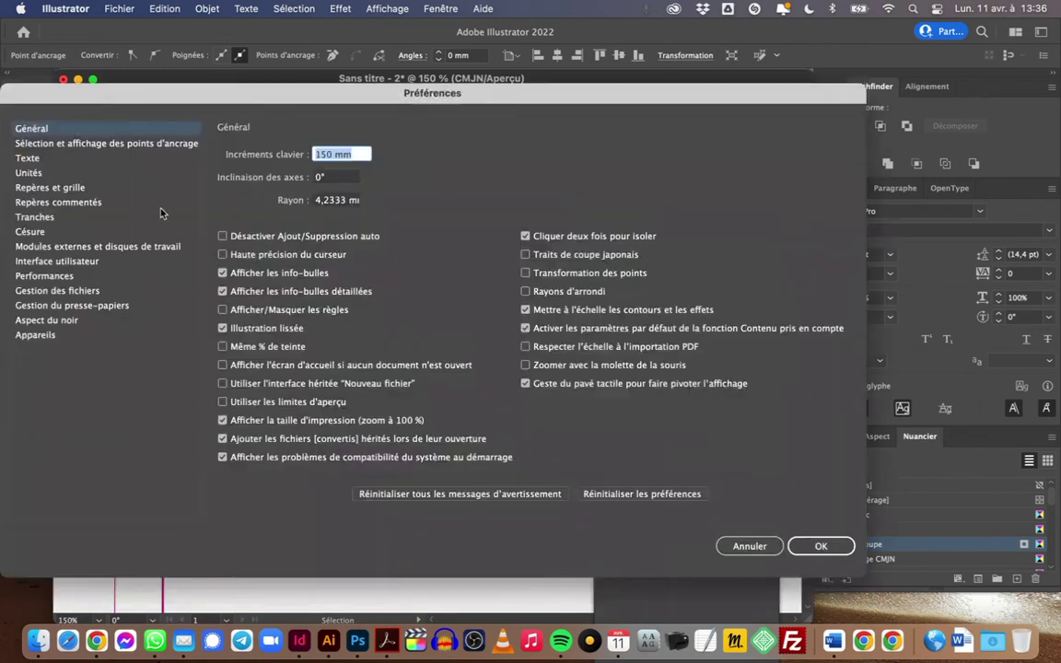
left_click_drag(127, 92, 401, 140)
type("5")
key("Return")
key("Right")
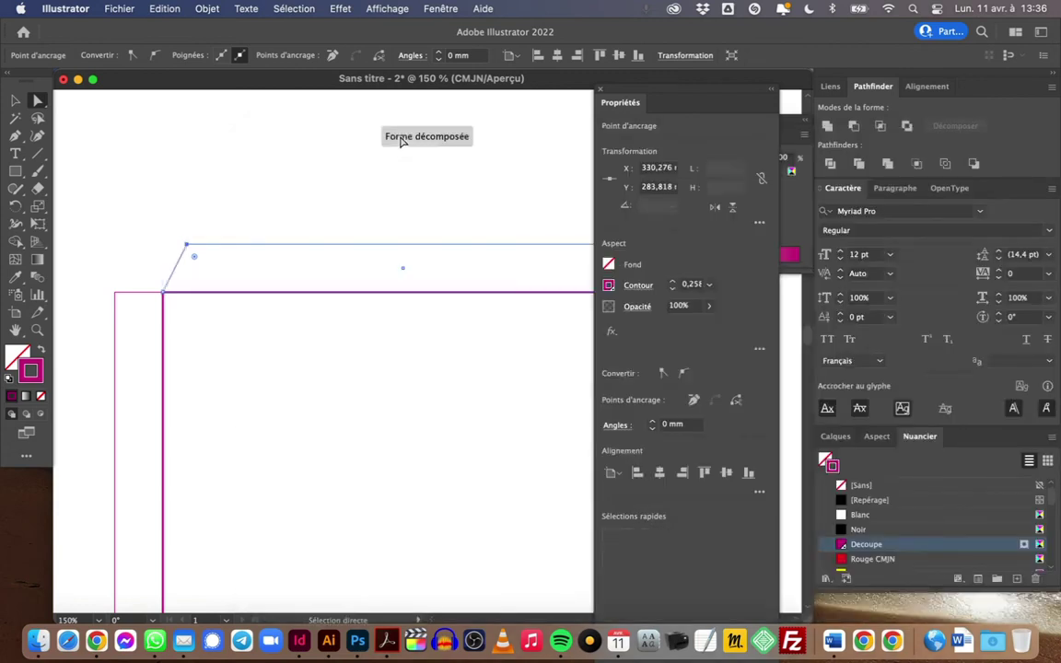
left_click(378, 170)
Move the top flap's upper-right anchor point 5 mm to the left to taper that corner
scroll(154, 199, "right", 10)
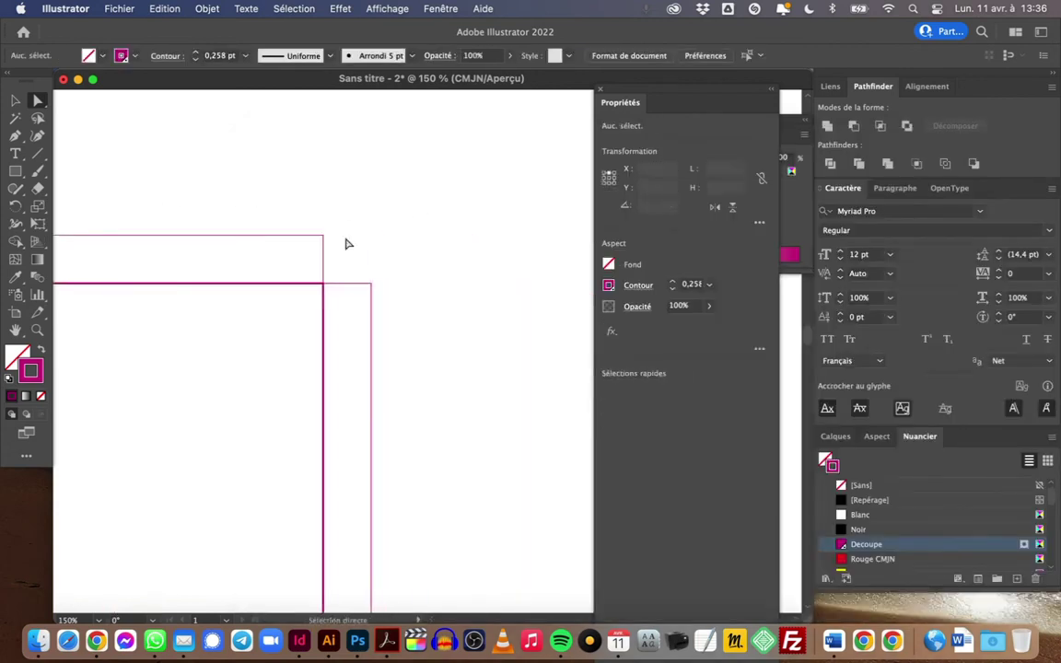
left_click_drag(305, 249, 307, 246)
key("Left")
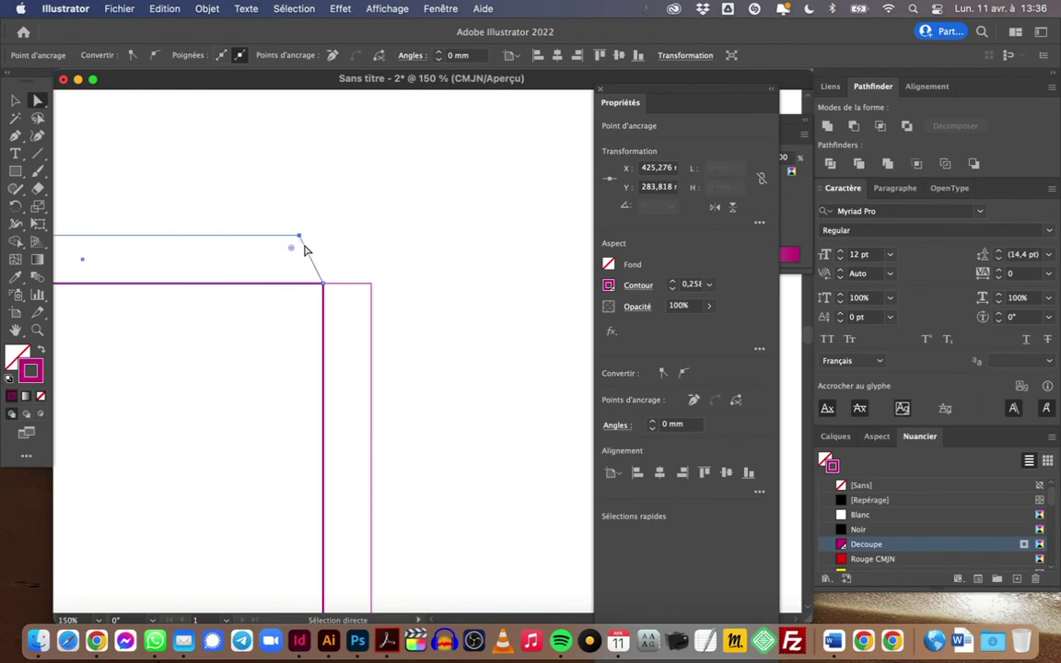
left_click(360, 228)
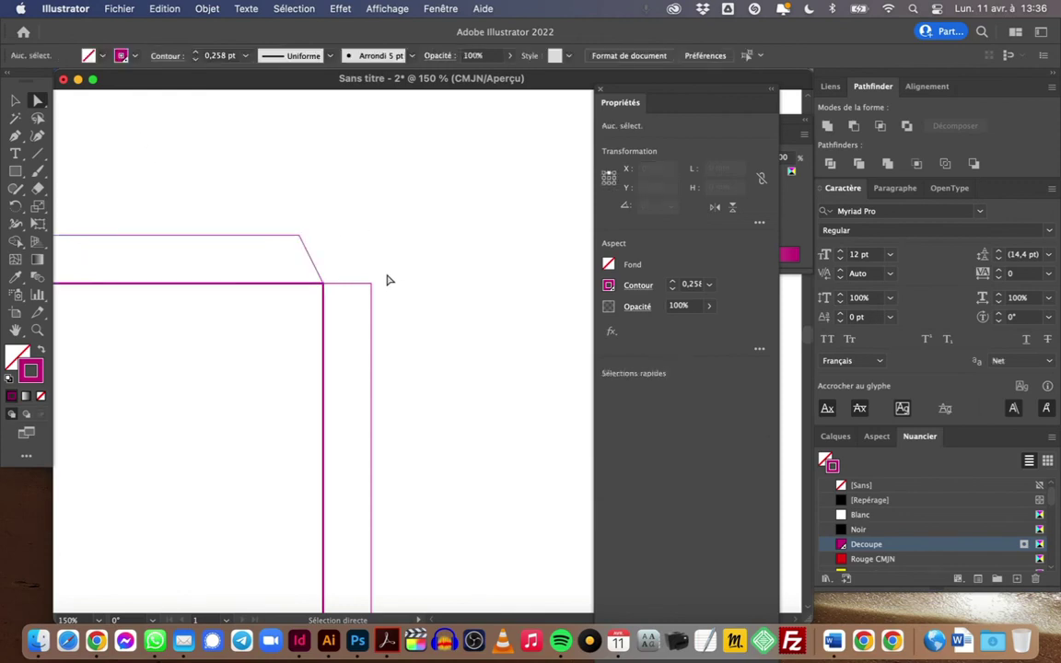
Taper the right flap by moving its upper outer anchor point 5 mm down and its lower outer one 5 mm up
left_click_drag(399, 266, 349, 310)
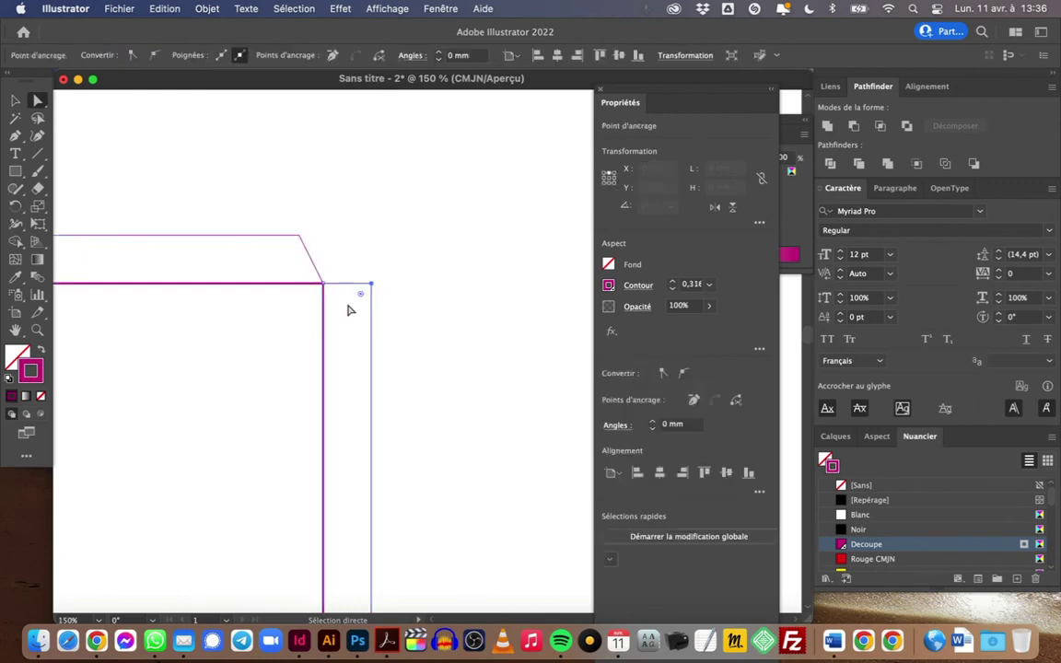
key("Down")
left_click(410, 320)
left_click_drag(422, 414, 427, 178)
left_click_drag(417, 543, 366, 420)
scroll(435, 441, "down", 3)
key("shift+Up")
Taper the bottom flap by moving its two lower outer anchor points 5 mm inward
left_click(348, 473)
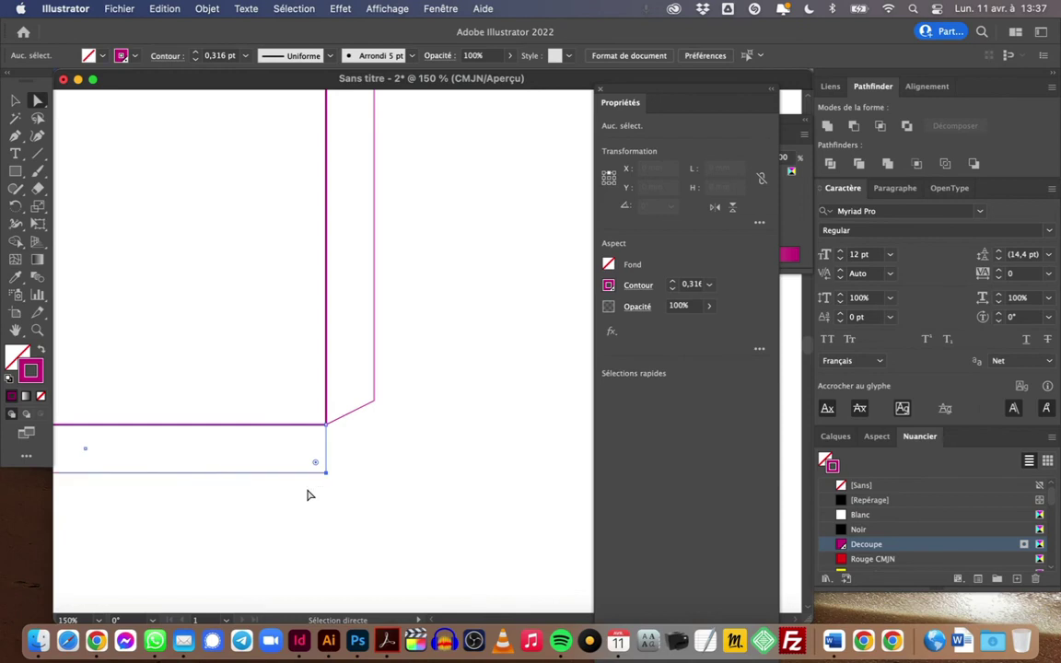
key("shift+Left")
key("super+minus")
key("super+minus")
left_click_drag(205, 362, 204, 327)
key("shift+Right")
Taper the left flap by moving its lower outer anchor point 5 mm up and its upper outer one 5 mm down
scroll(169, 290, "up", 5)
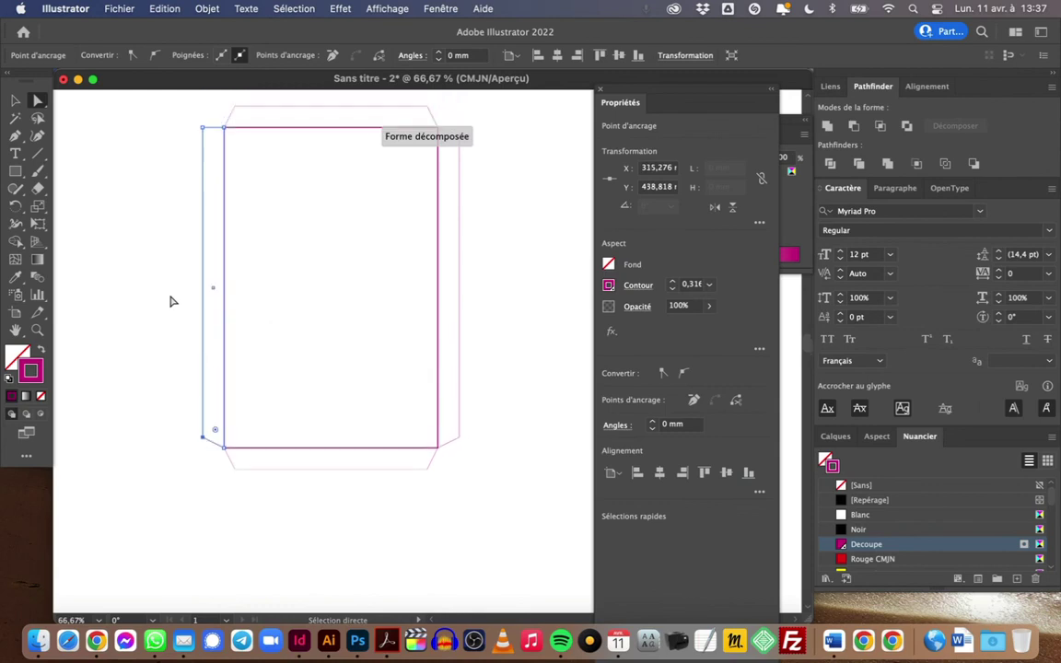
left_click_drag(175, 112, 216, 142)
key("shift+Down")
left_click(130, 236)
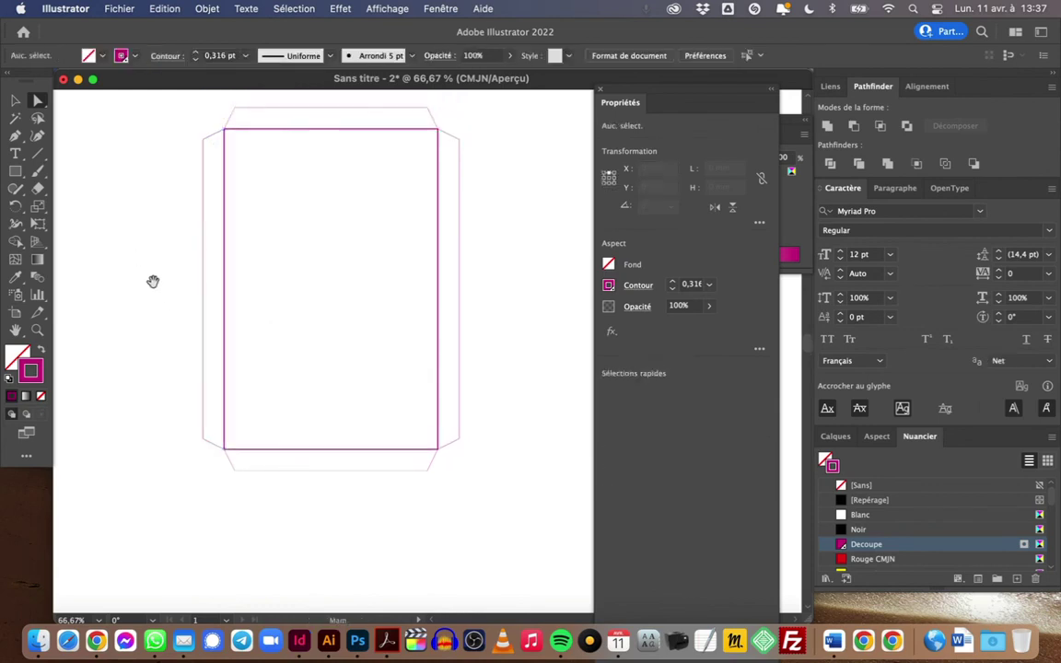
left_click_drag(142, 251, 147, 312)
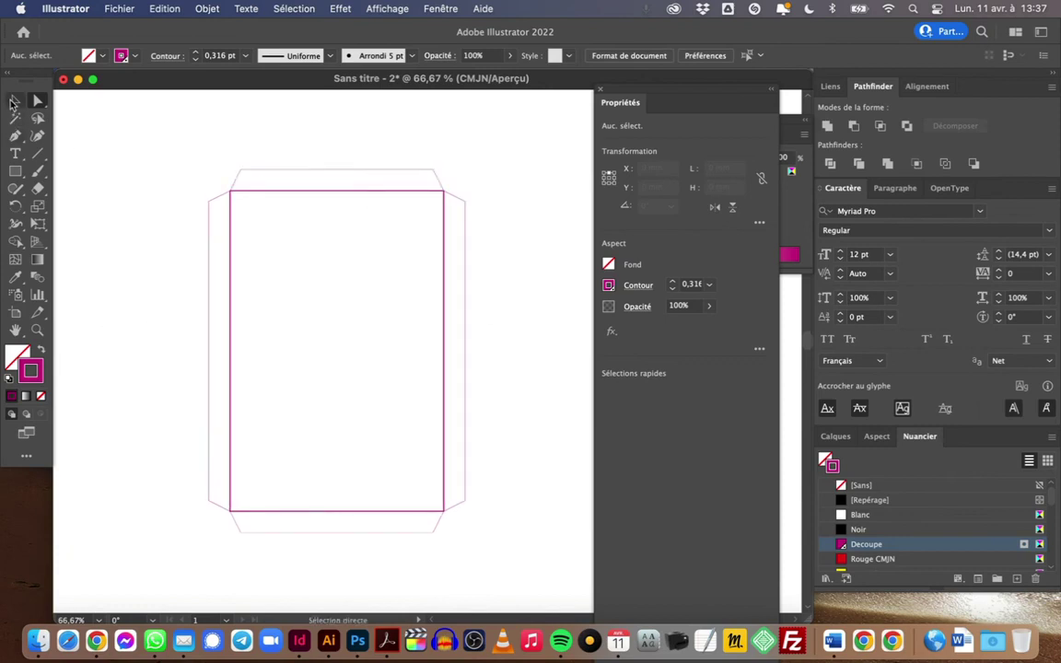
Give all the template's paths, the central rectangle and its four flaps, a uniform stroke weight of 0.5 pt
left_click(15, 99)
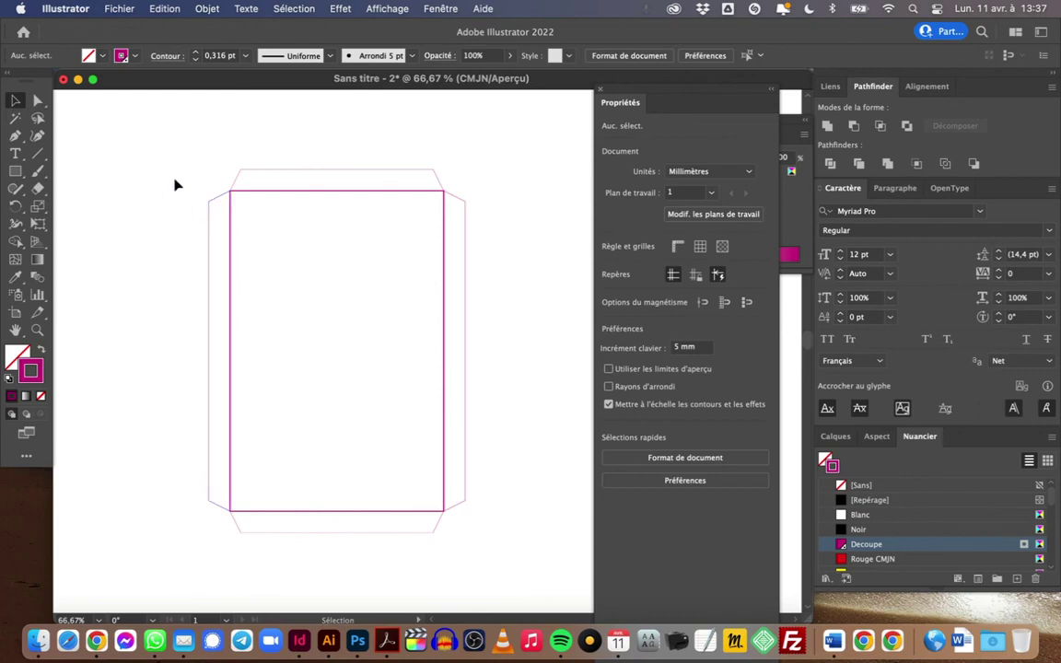
key("super+a")
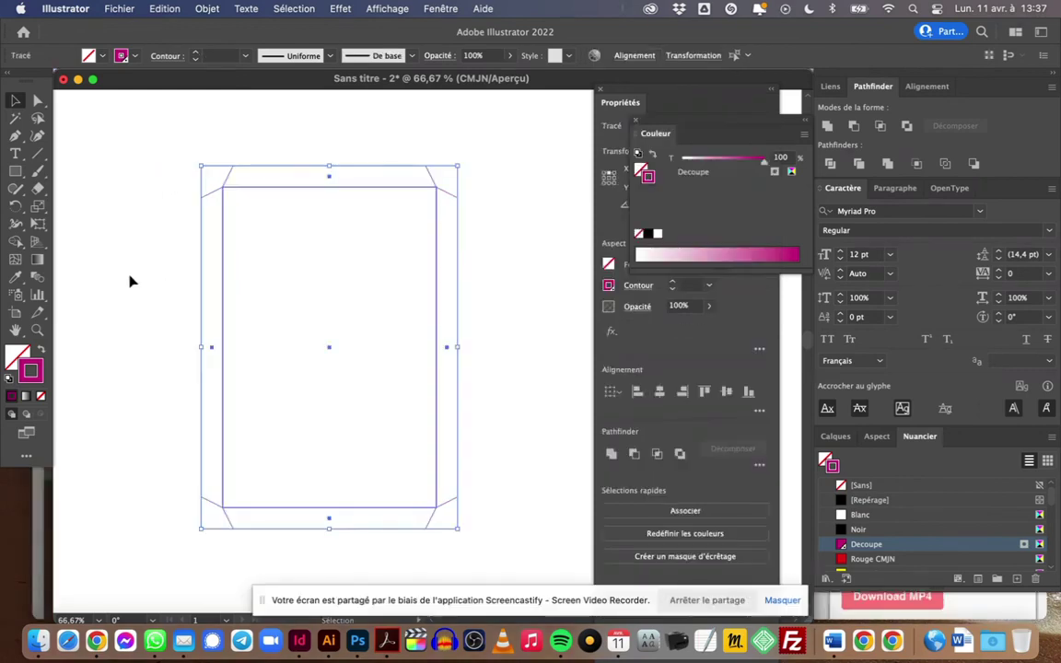
left_click(173, 163)
left_click_drag(164, 135, 499, 569)
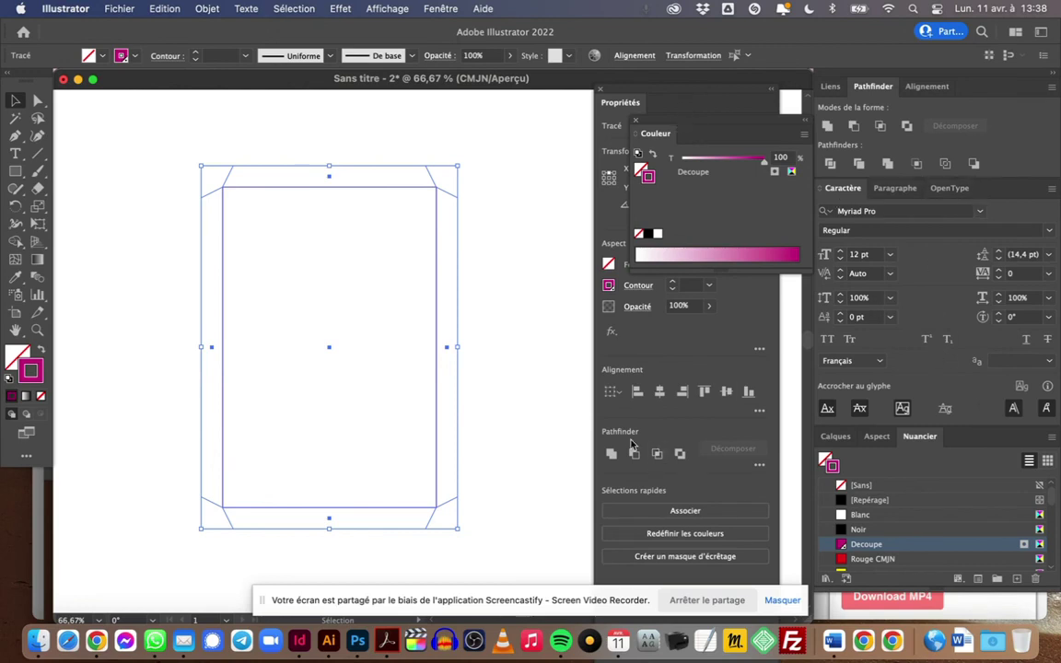
left_click(440, 9)
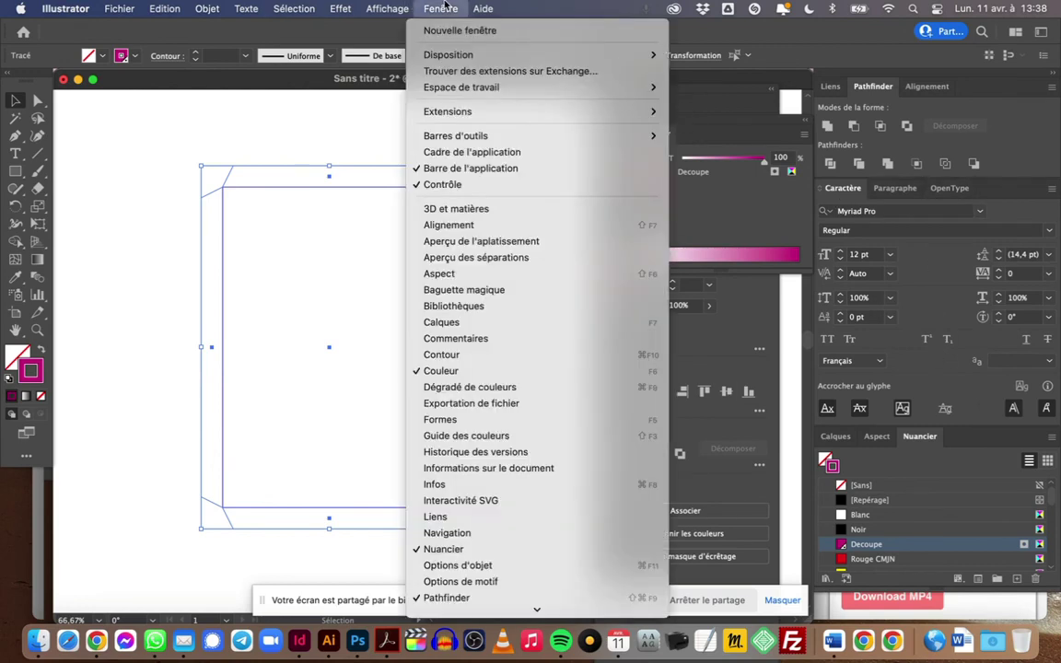
left_click(481, 356)
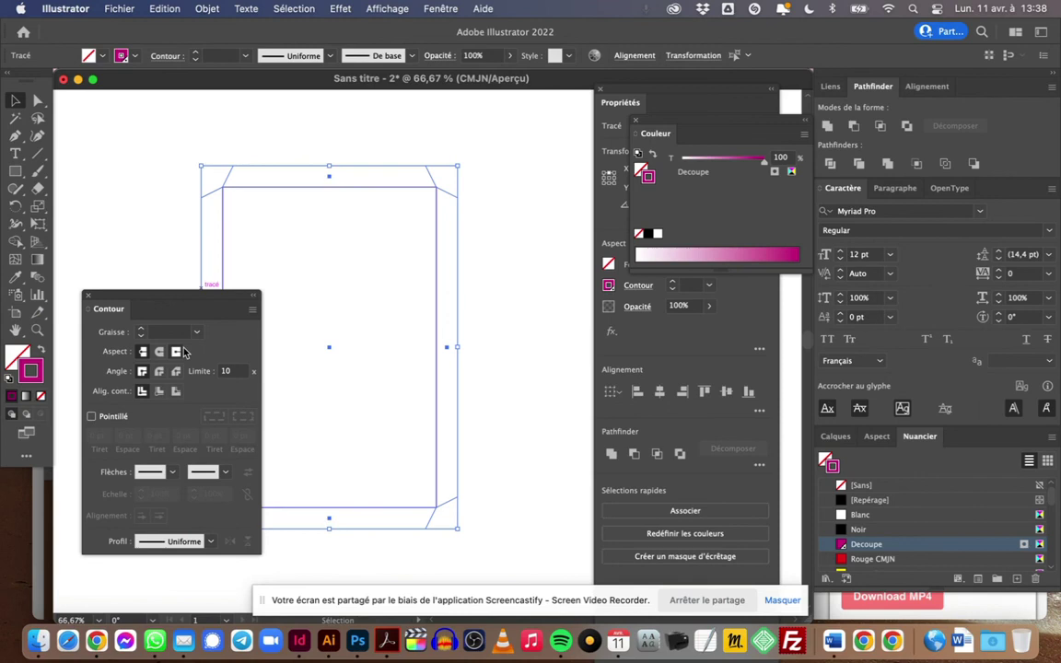
left_click(162, 333)
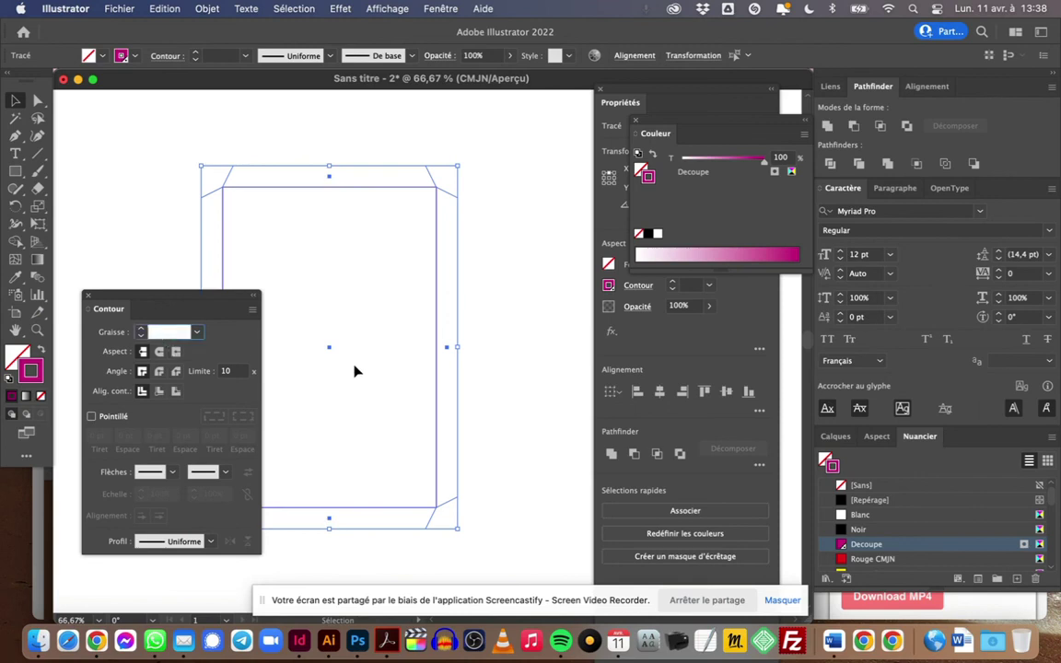
type("0,5")
key("Return")
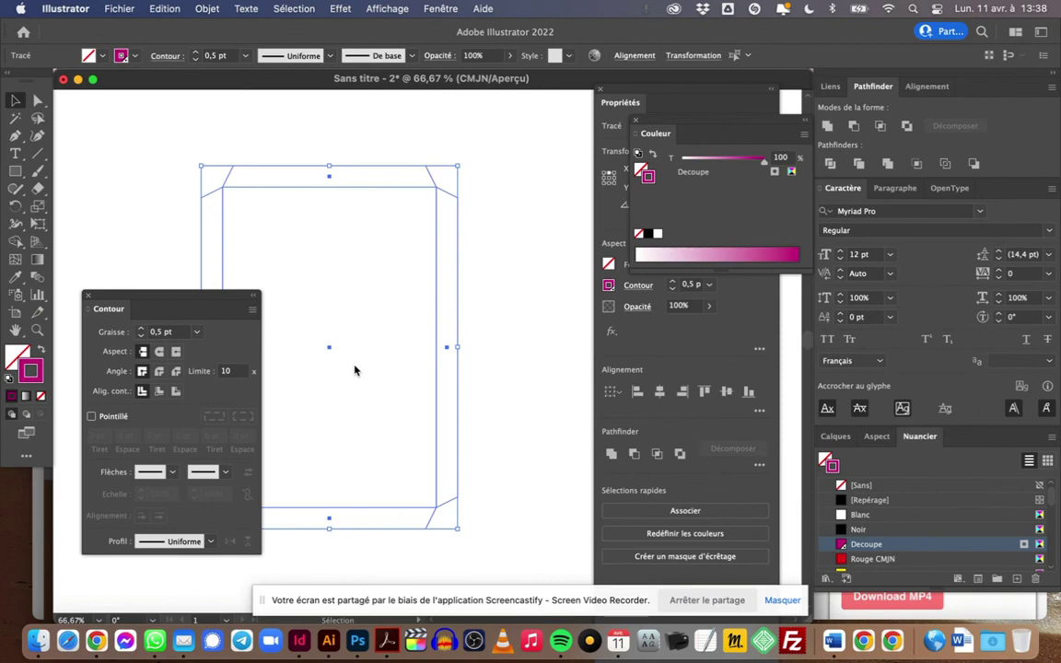
left_click(131, 236)
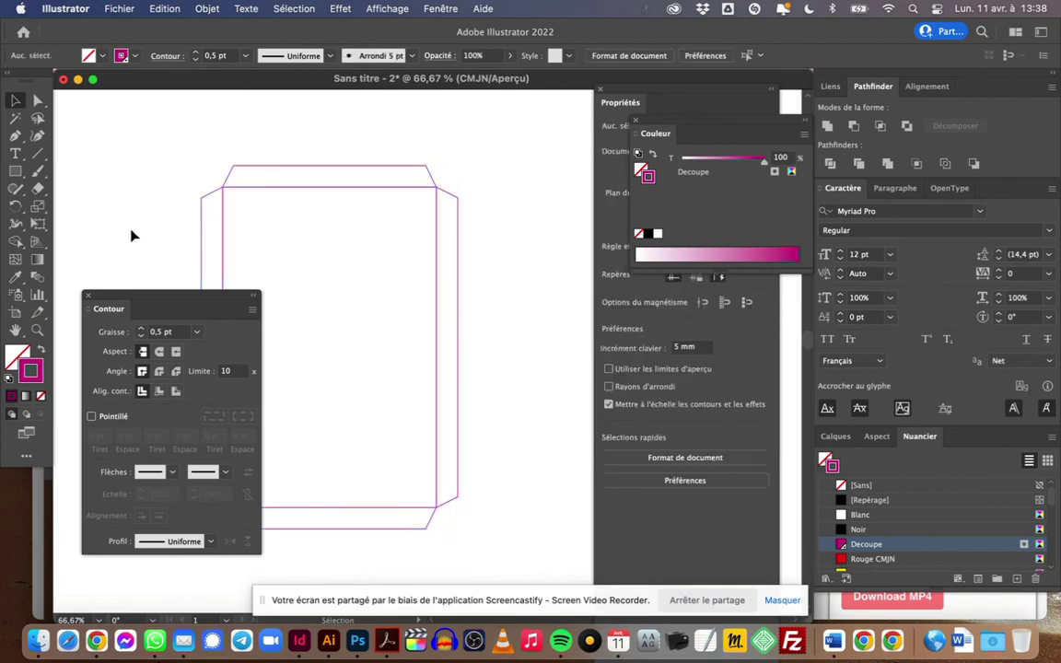
Group the rectangle and its four flaps and fit the artboard to the bounds of that group
left_click_drag(125, 223, 178, 213)
left_click_drag(219, 139, 539, 553)
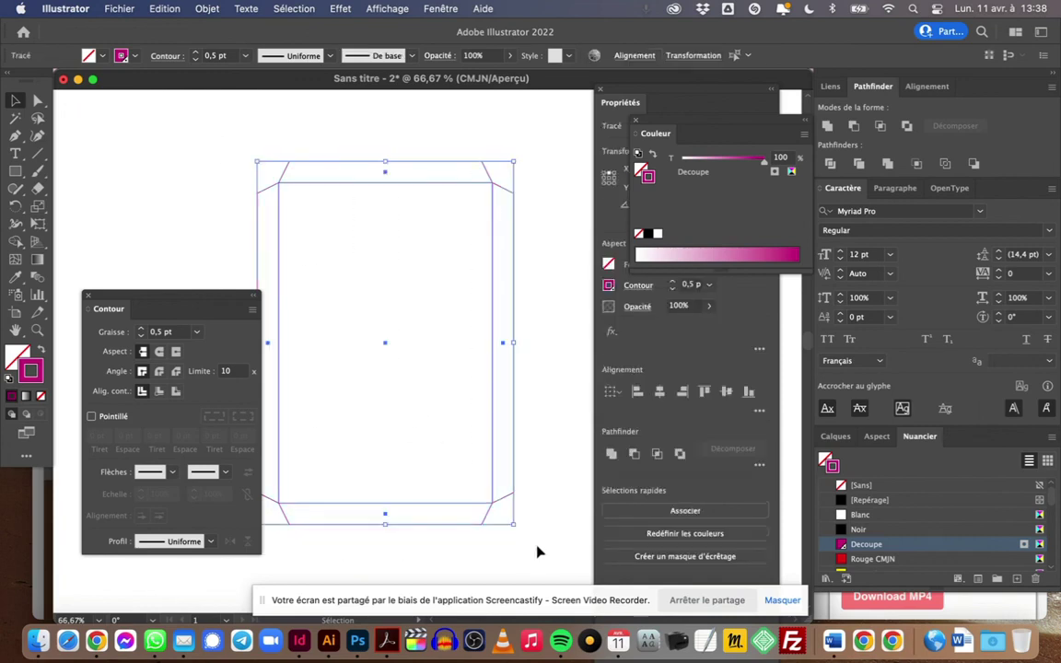
key("a")
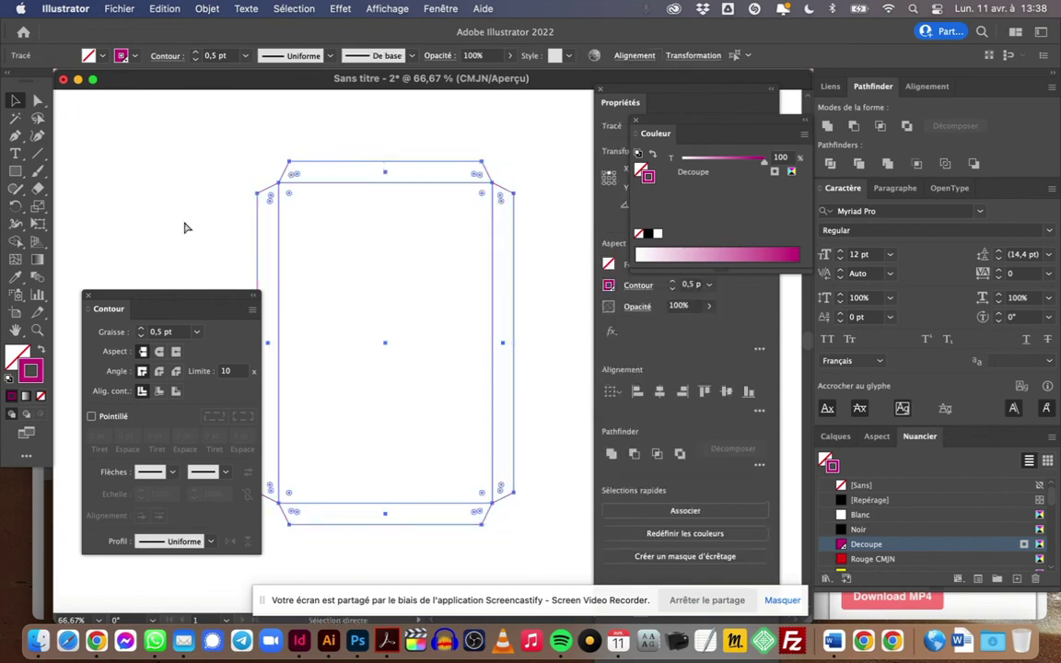
key("super+g")
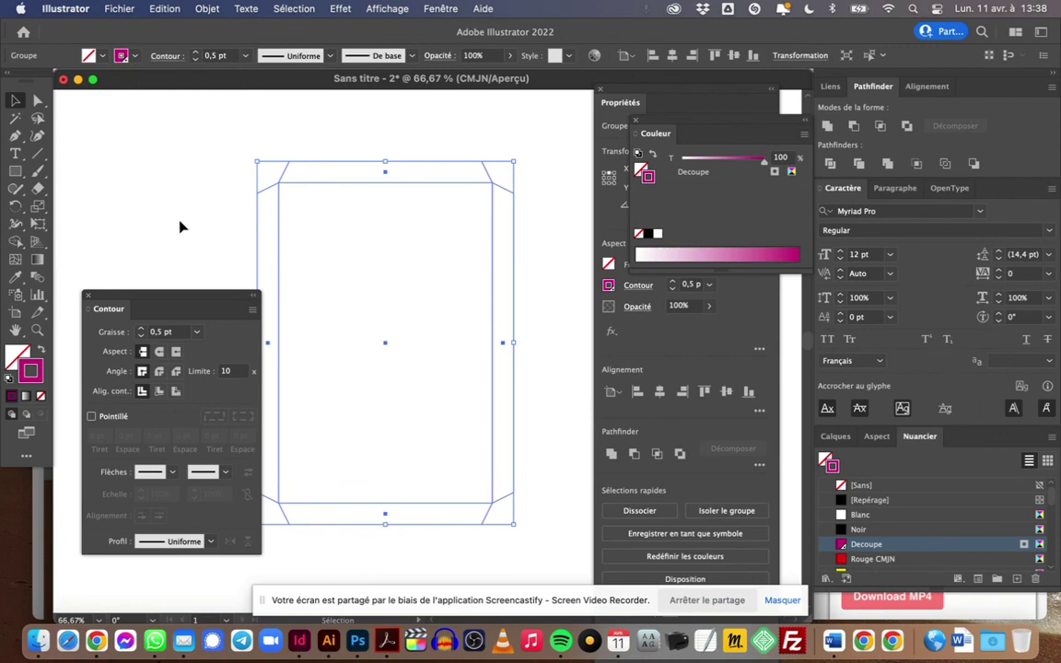
left_click(17, 315)
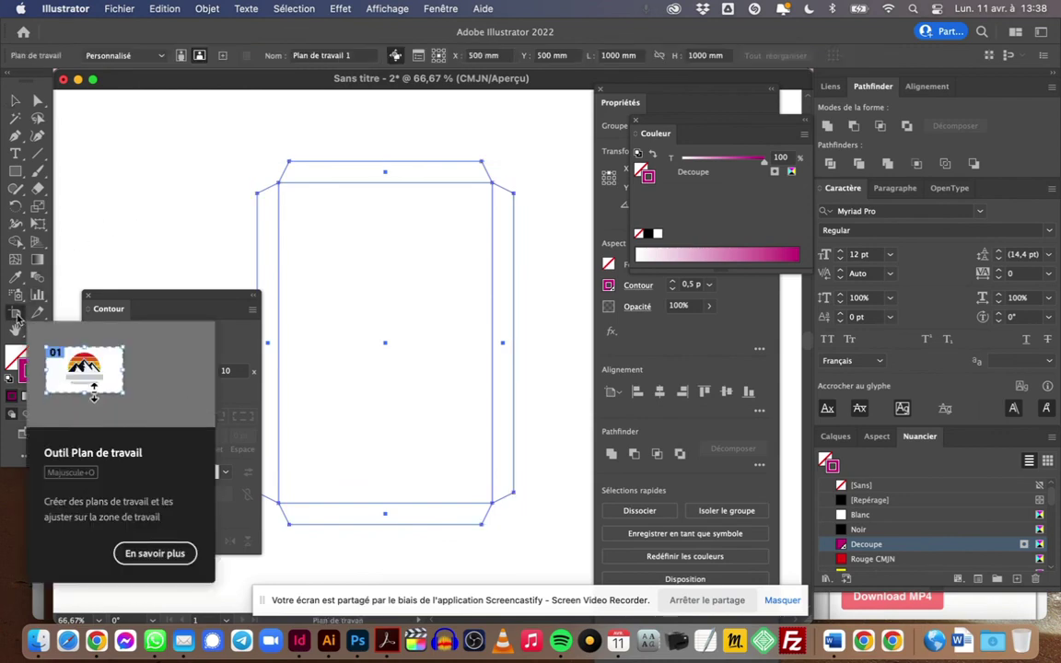
left_click(299, 182)
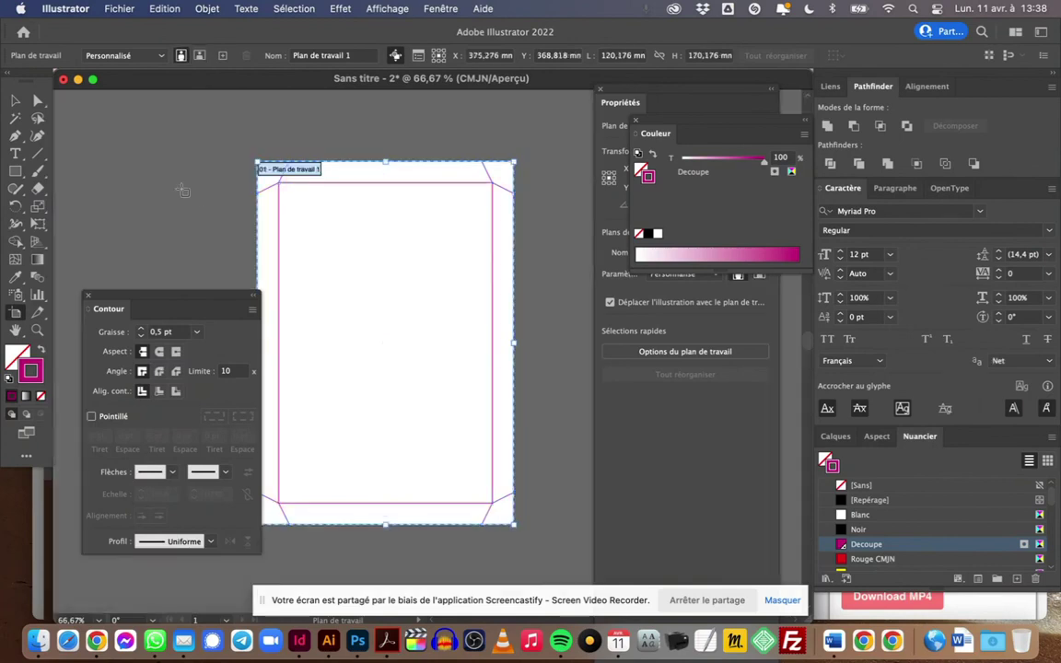